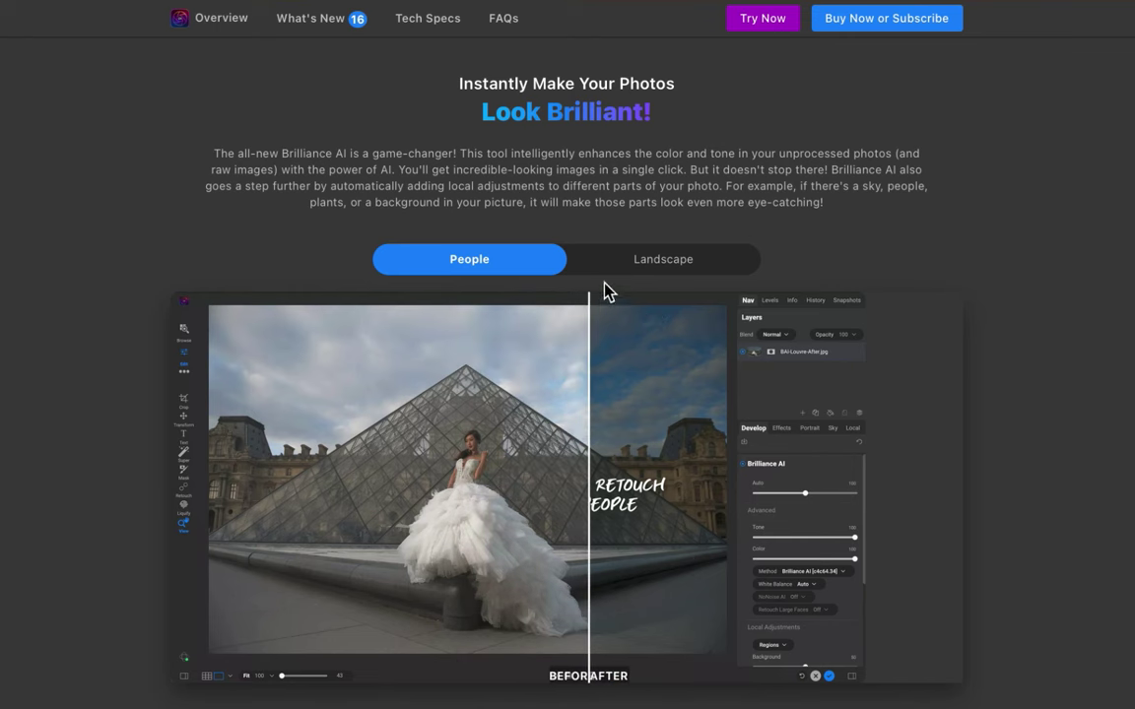
Switch the website's Brilliance AI demo to the Landscape example (Yosemite valley before/after).
left_click(705, 260)
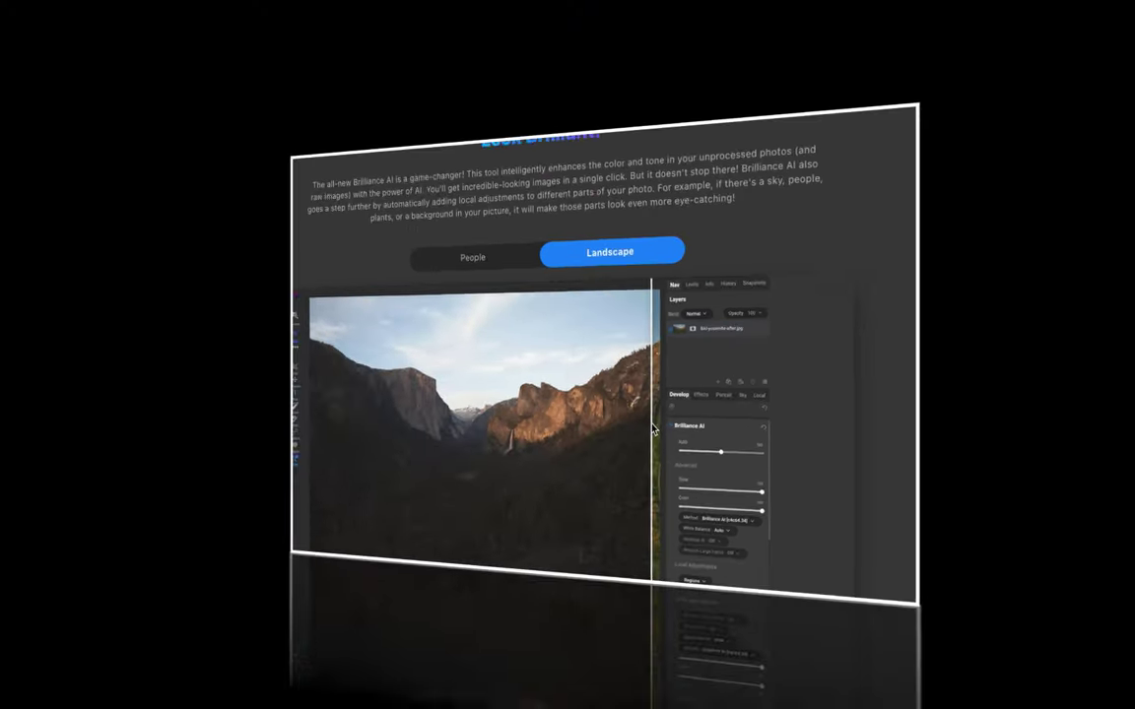
Brush a mask over the man's head and neck, then down over his hand and shorts.
mouse_move(194, 258)
left_mouse_down()
mouse_move(203, 291)
mouse_move(194, 244)
mouse_move(210, 311)
mouse_move(270, 365)
mouse_move(245, 418)
mouse_move(227, 350)
mouse_move(208, 374)
mouse_move(207, 333)
mouse_move(196, 417)
mouse_move(200, 380)
mouse_move(191, 404)
mouse_move(198, 417)
mouse_move(242, 329)
mouse_move(242, 346)
mouse_move(200, 248)
mouse_move(182, 279)
left_mouse_up()
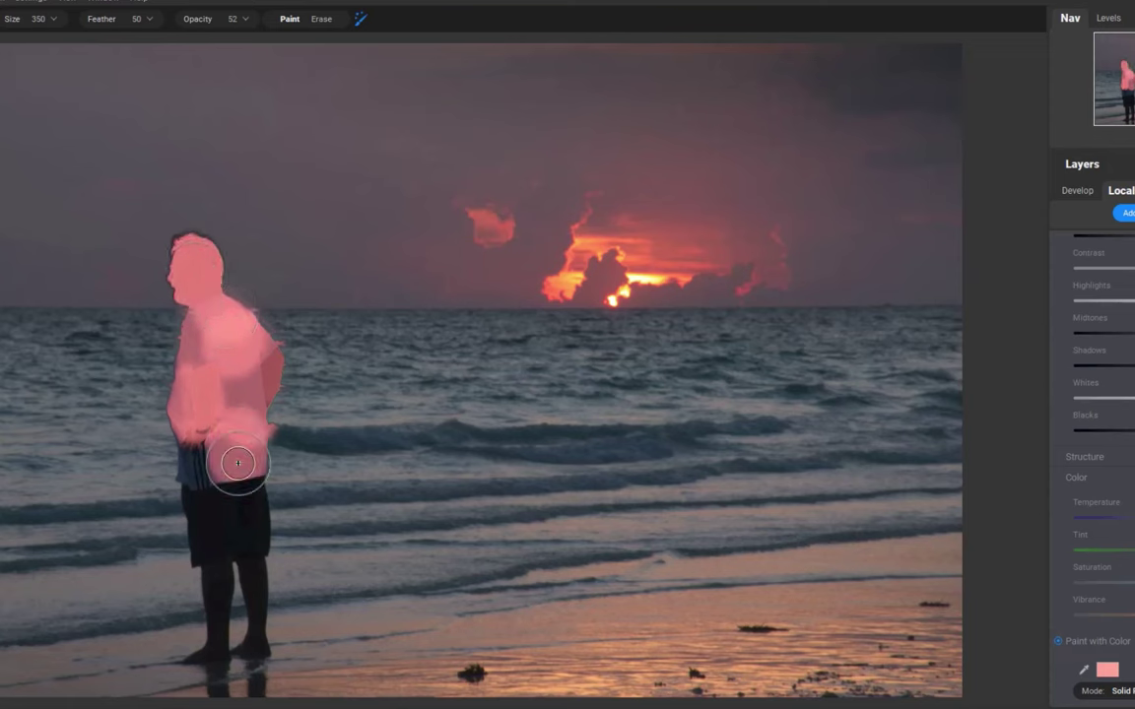
mouse_move(238, 463)
left_mouse_down()
mouse_move(240, 479)
mouse_move(210, 436)
mouse_move(213, 640)
mouse_move(202, 606)
mouse_move(252, 546)
mouse_move(241, 512)
mouse_move(259, 631)
mouse_move(268, 362)
mouse_move(255, 341)
left_mouse_up()
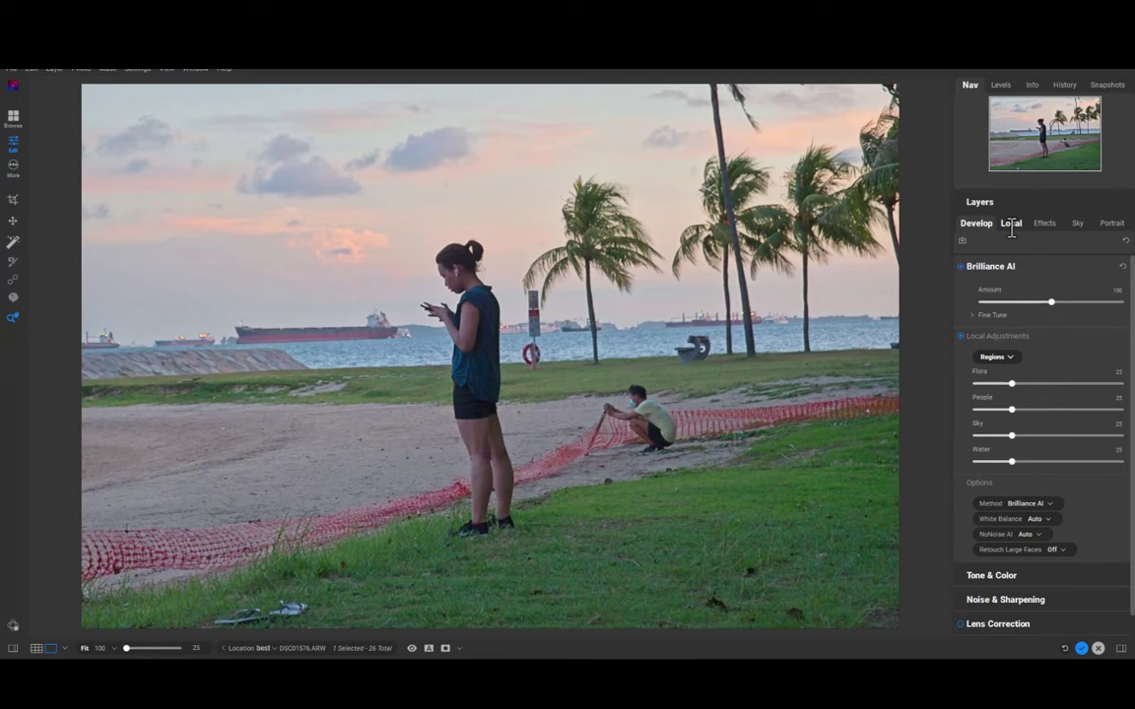
Set the People adjustment to about 86 opacity and 2.35 exposure, then view its mask.
left_click(1011, 225)
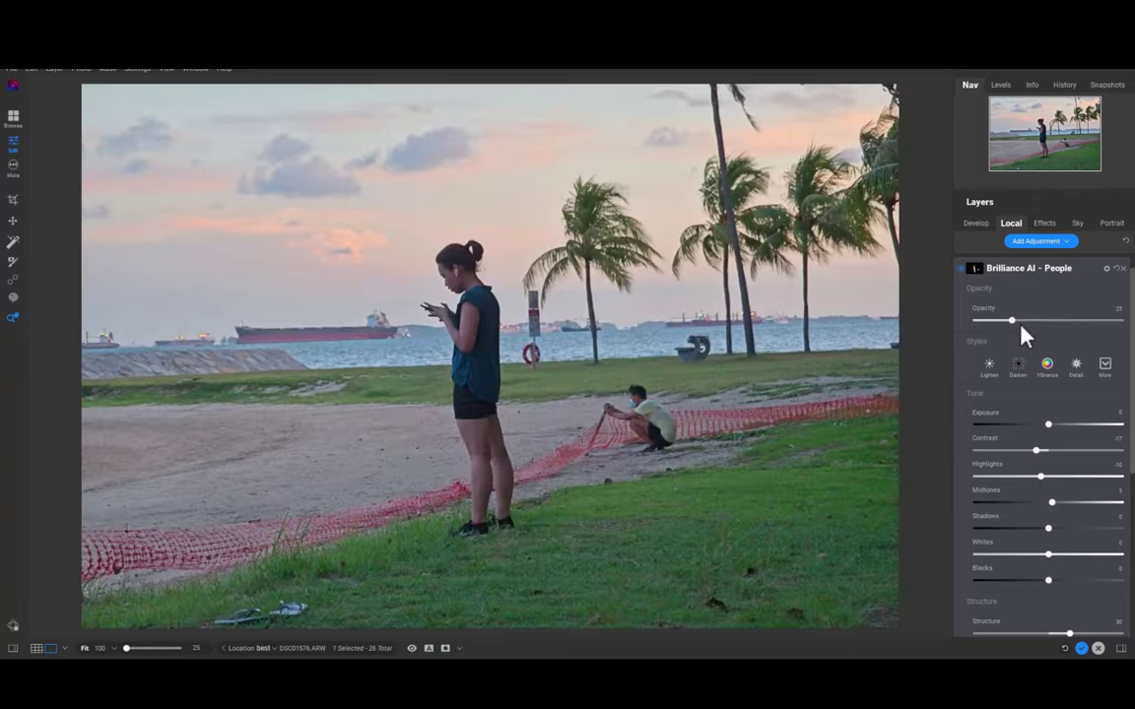
left_click_drag(1012, 321, 1085, 320)
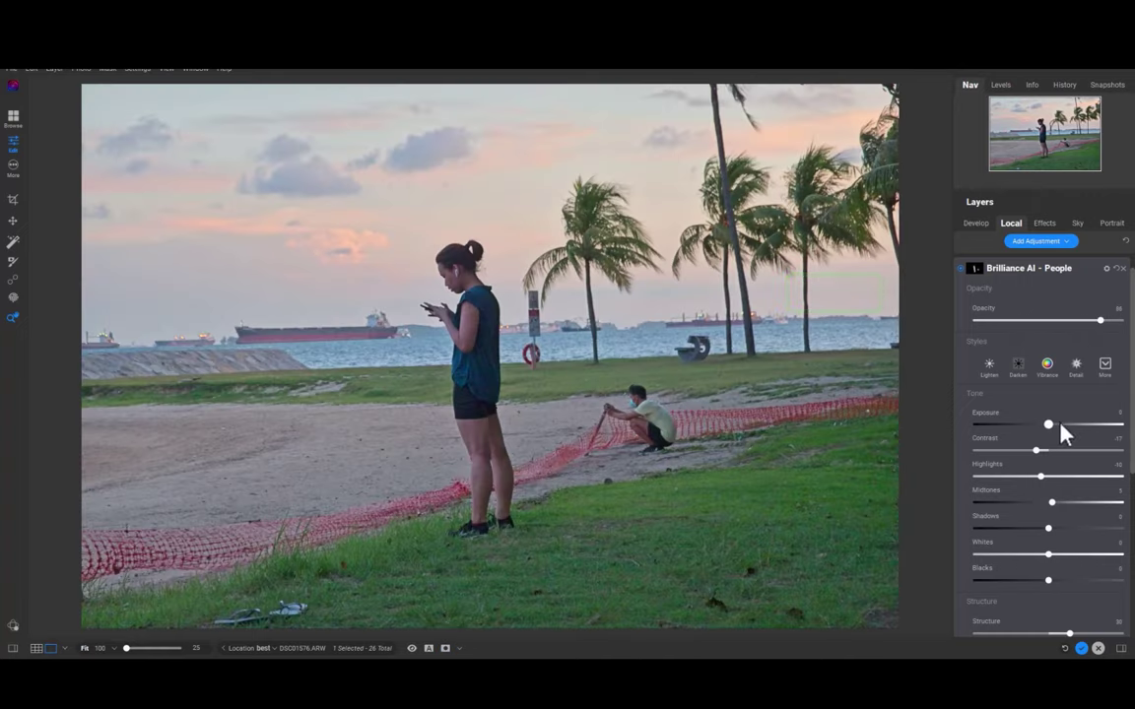
left_click_drag(1061, 424, 1082, 425)
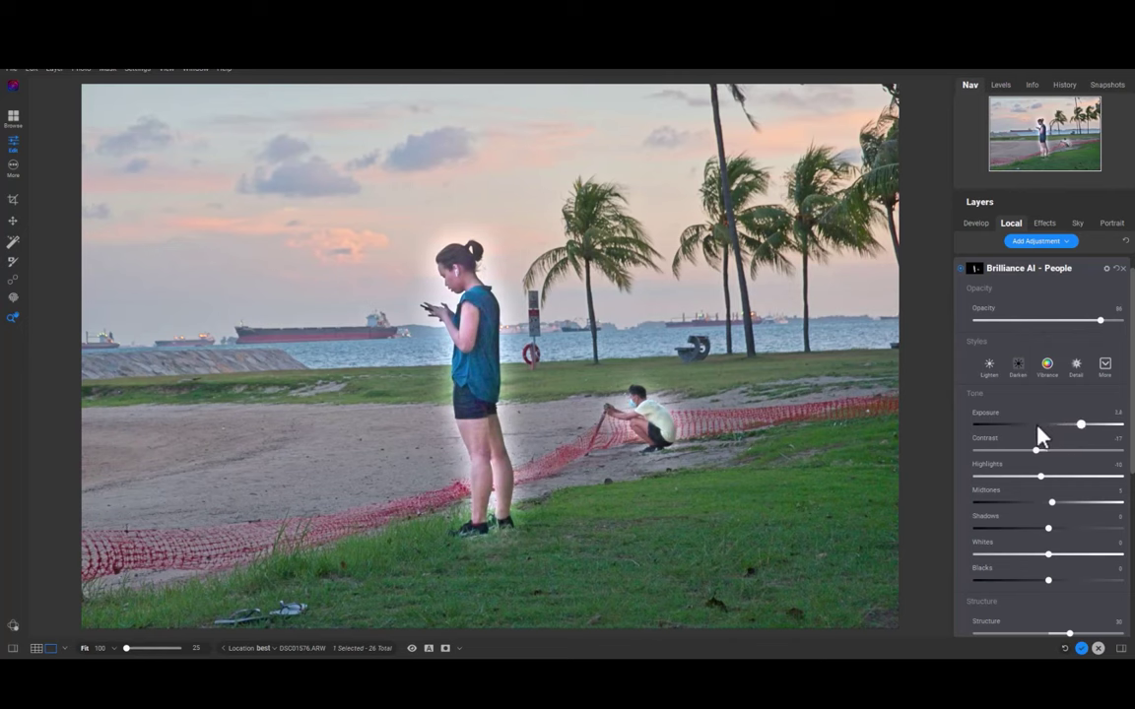
left_click(1037, 424)
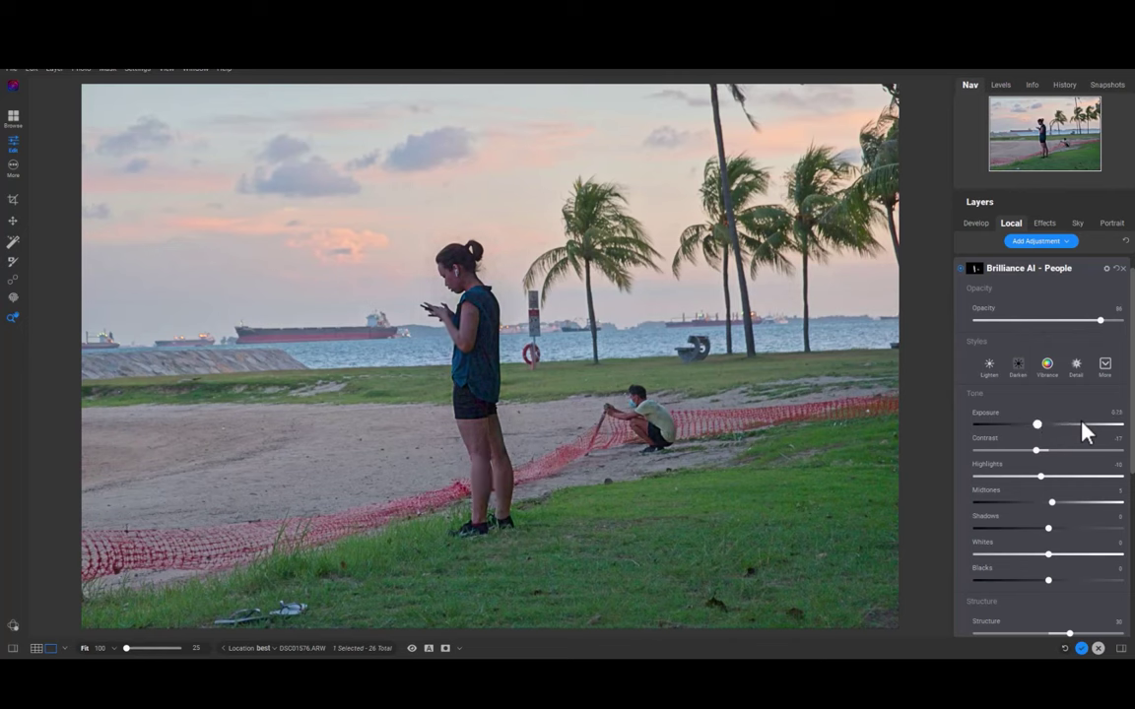
left_click(1081, 424)
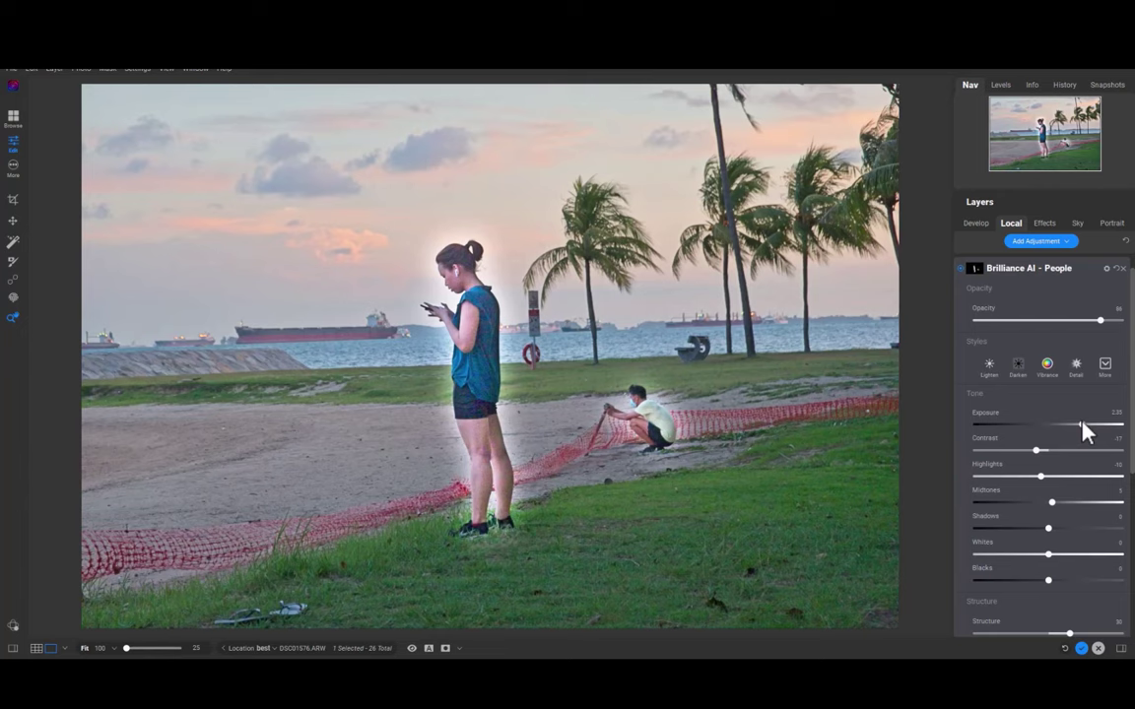
key("ctrl+m")
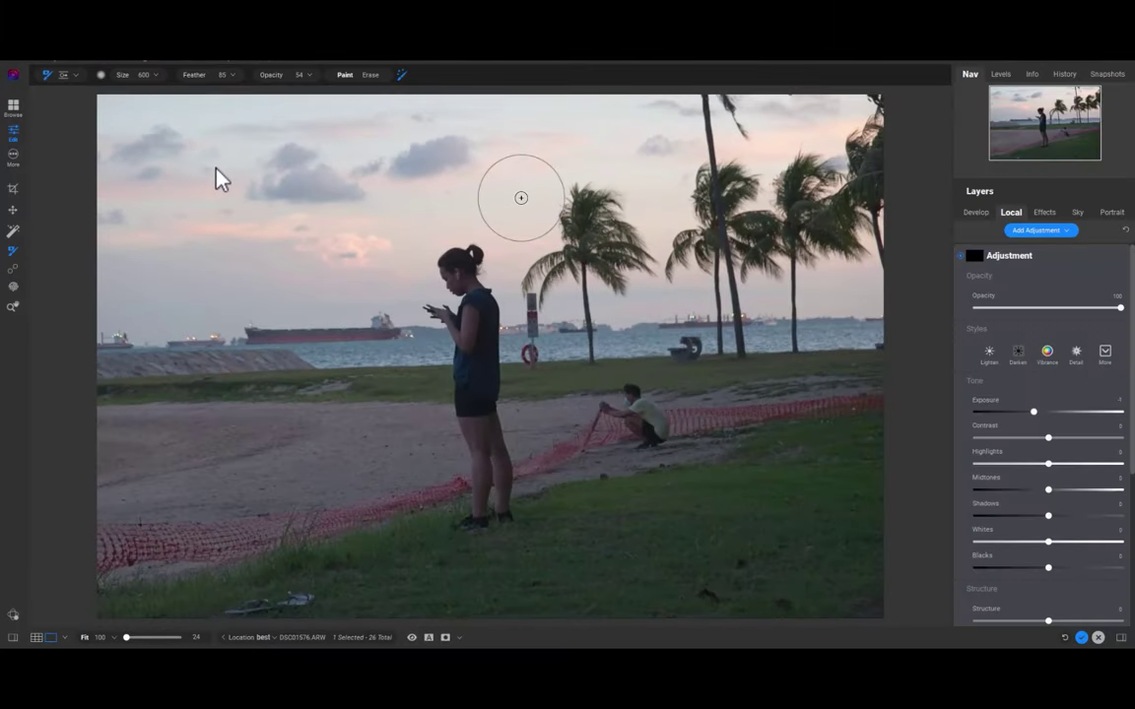
Paint three side-by-side mask strokes at brush feather 0, about 51 and 100.
left_click(232, 76)
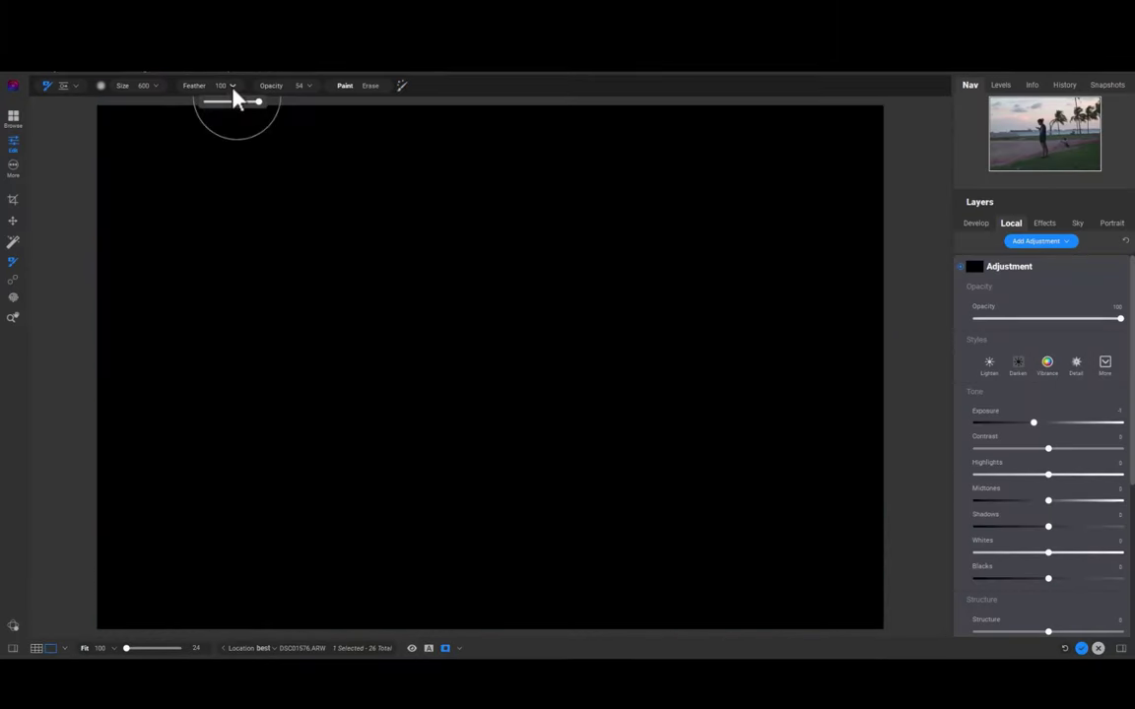
left_click(205, 103)
left_click_drag(182, 176, 191, 361)
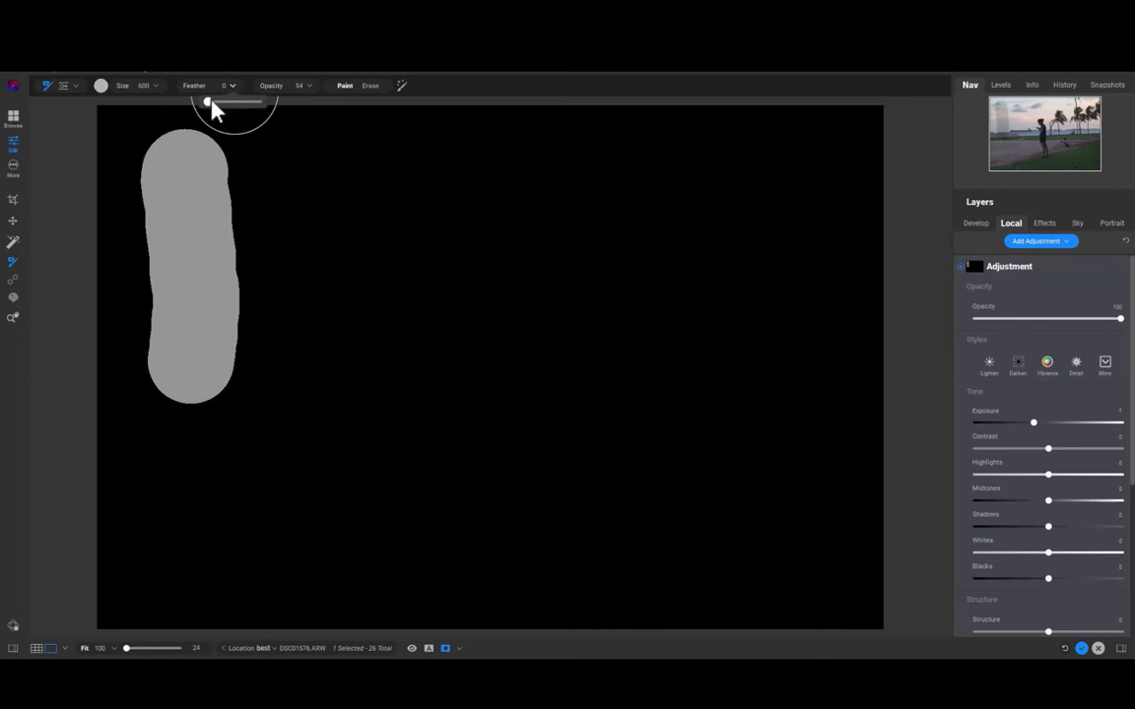
left_click_drag(210, 102, 231, 106)
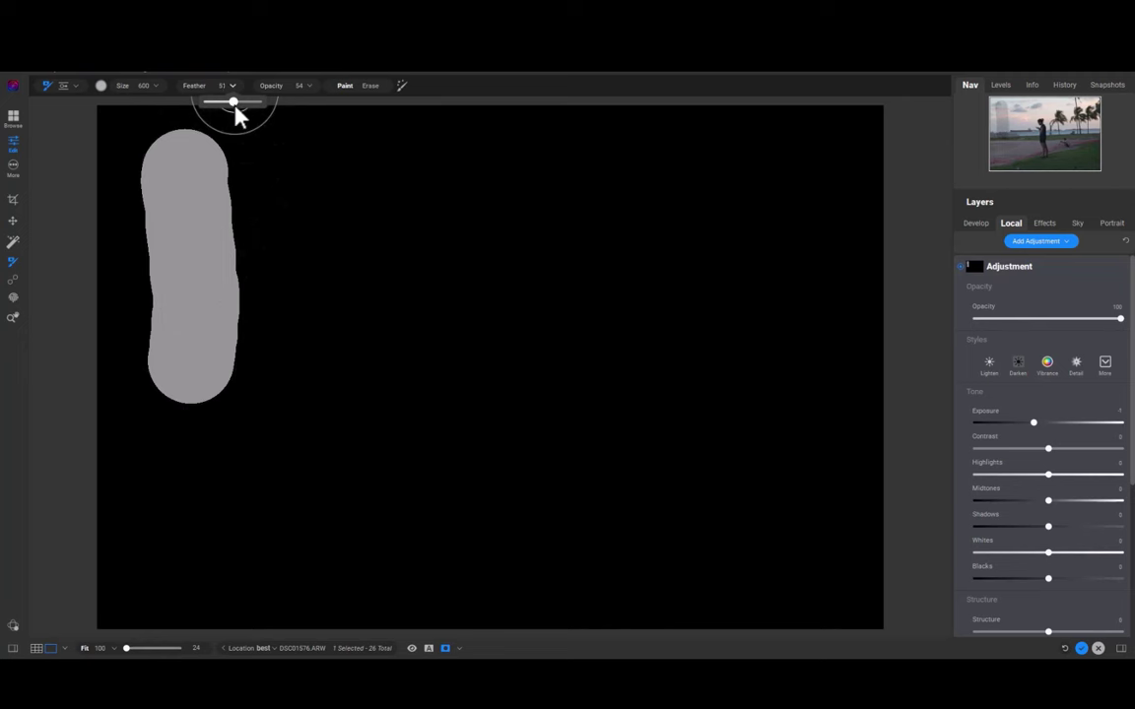
left_click_drag(298, 157, 296, 376)
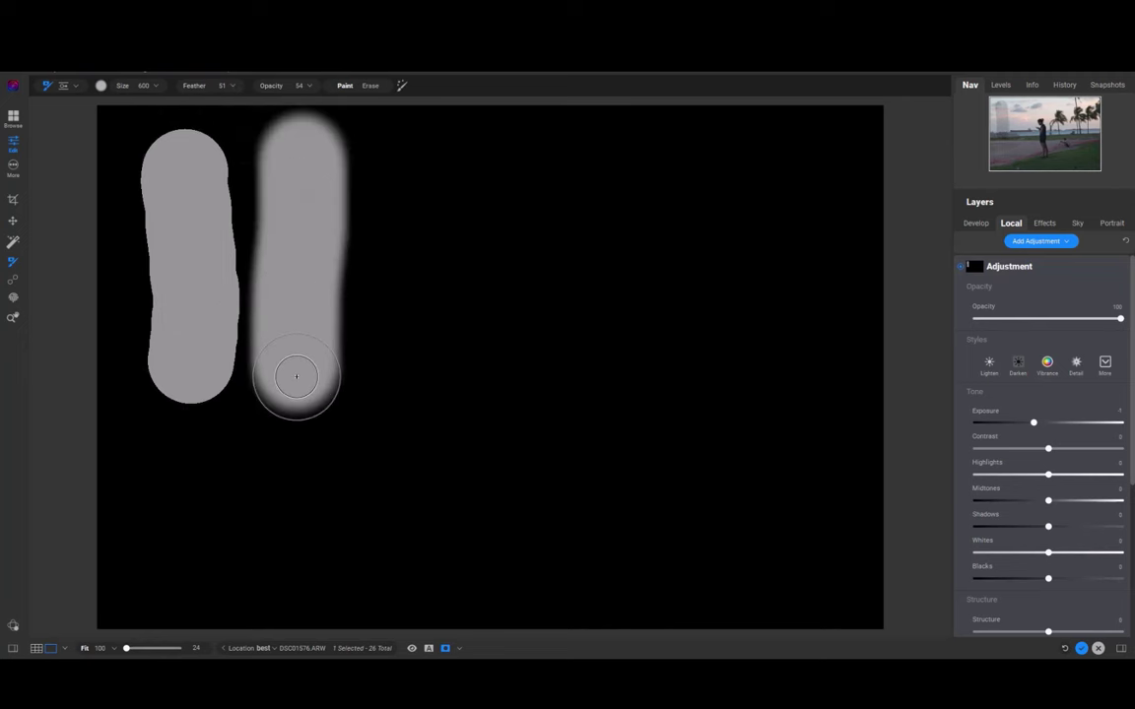
left_click(227, 86)
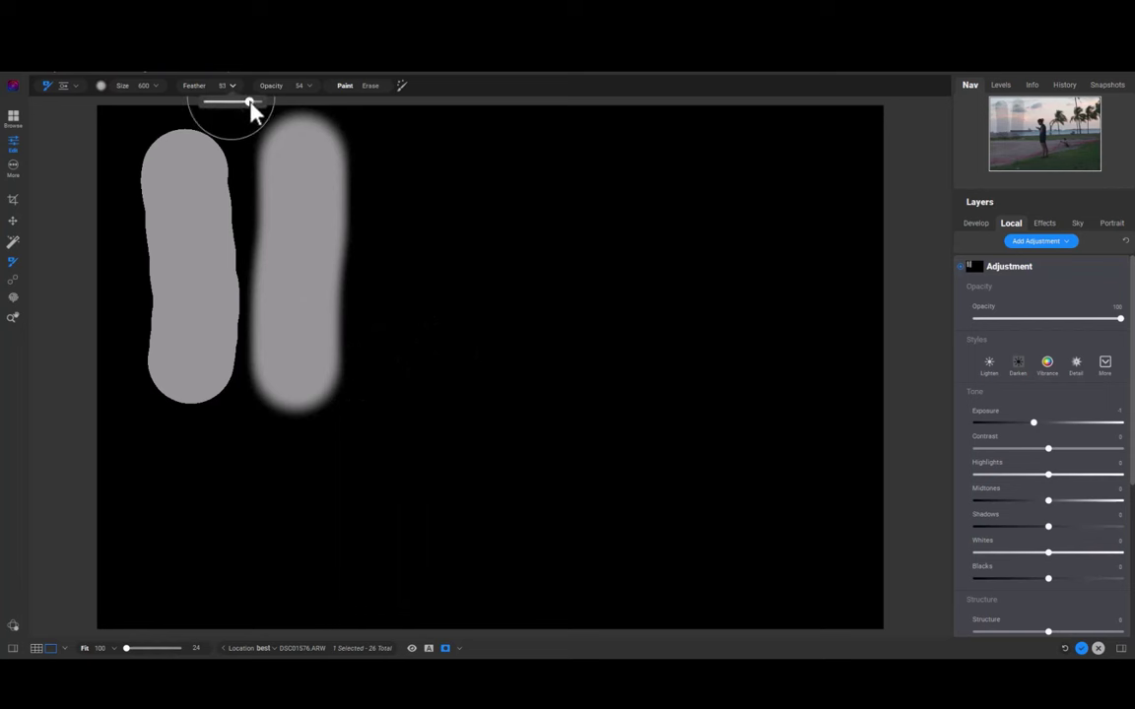
left_click_drag(253, 111, 269, 114)
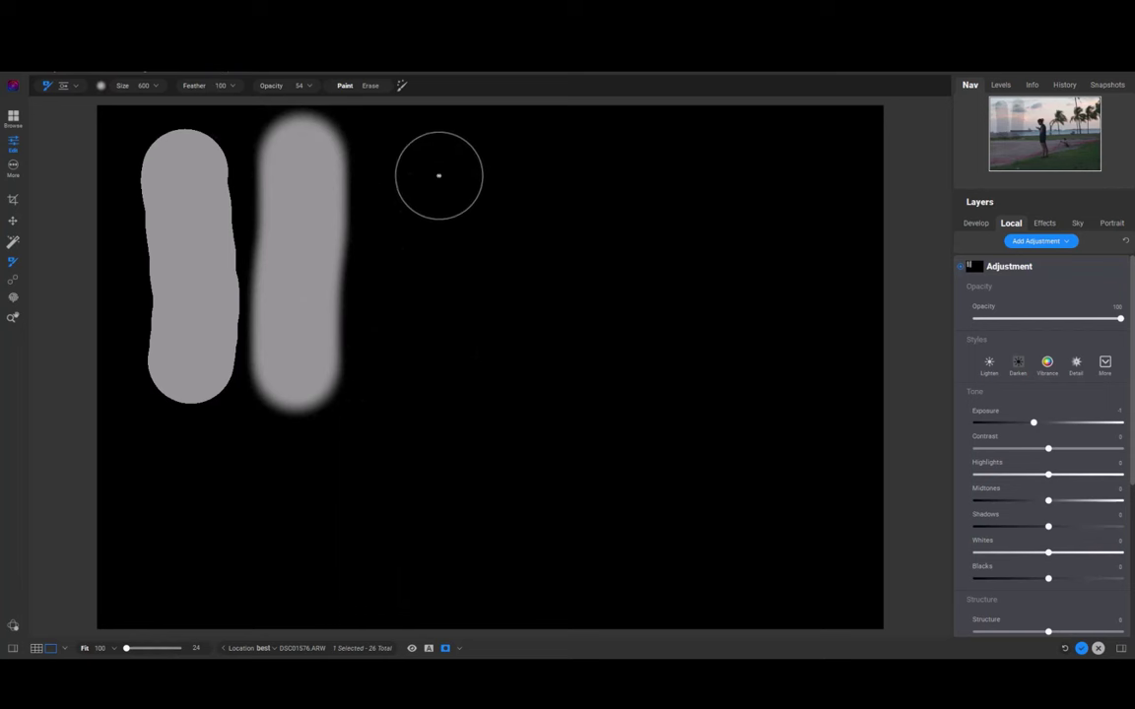
left_click_drag(423, 152, 404, 391)
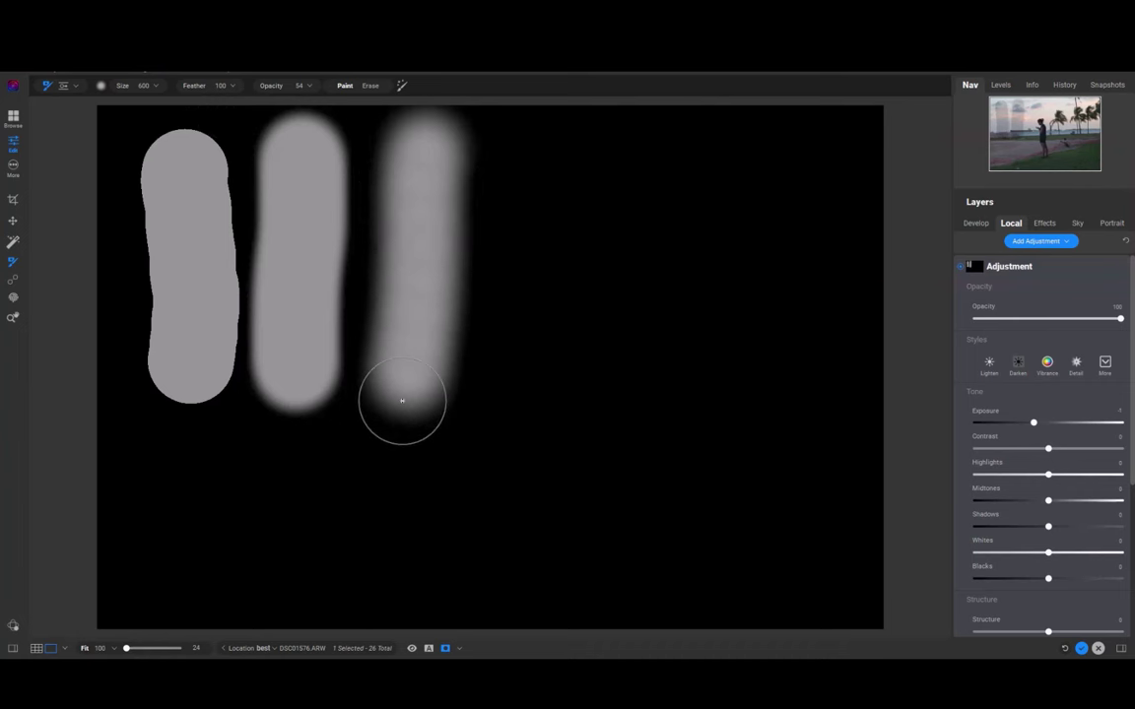
Paint side-by-side test strokes at brush opacity 13 and 57.
left_click(306, 85)
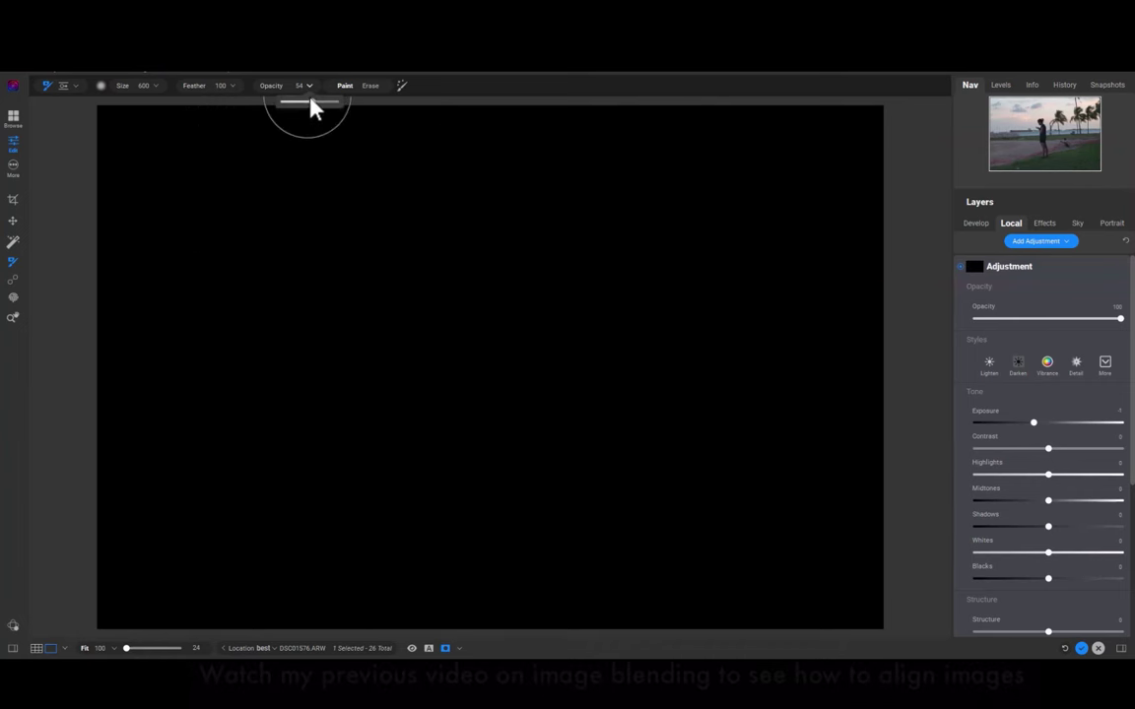
left_click_drag(310, 109, 297, 109)
left_click_drag(225, 195, 195, 482)
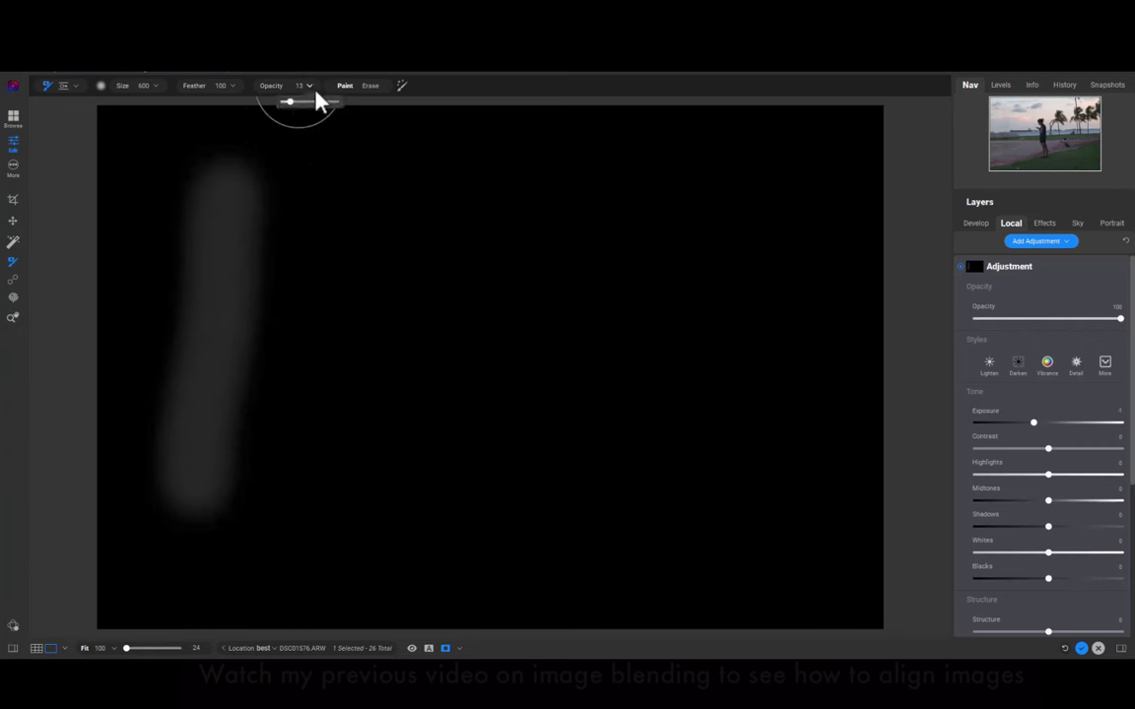
left_click_drag(313, 118, 316, 118)
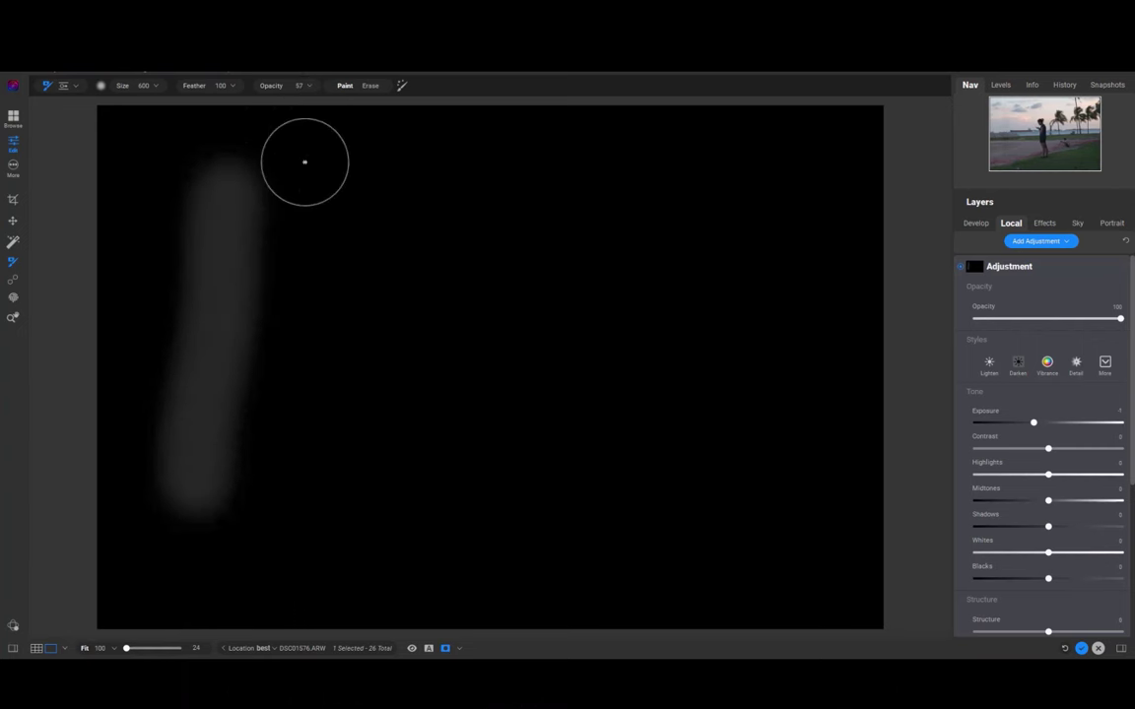
mouse_move(304, 163)
left_mouse_down()
mouse_move(311, 367)
mouse_move(296, 461)
left_mouse_up()
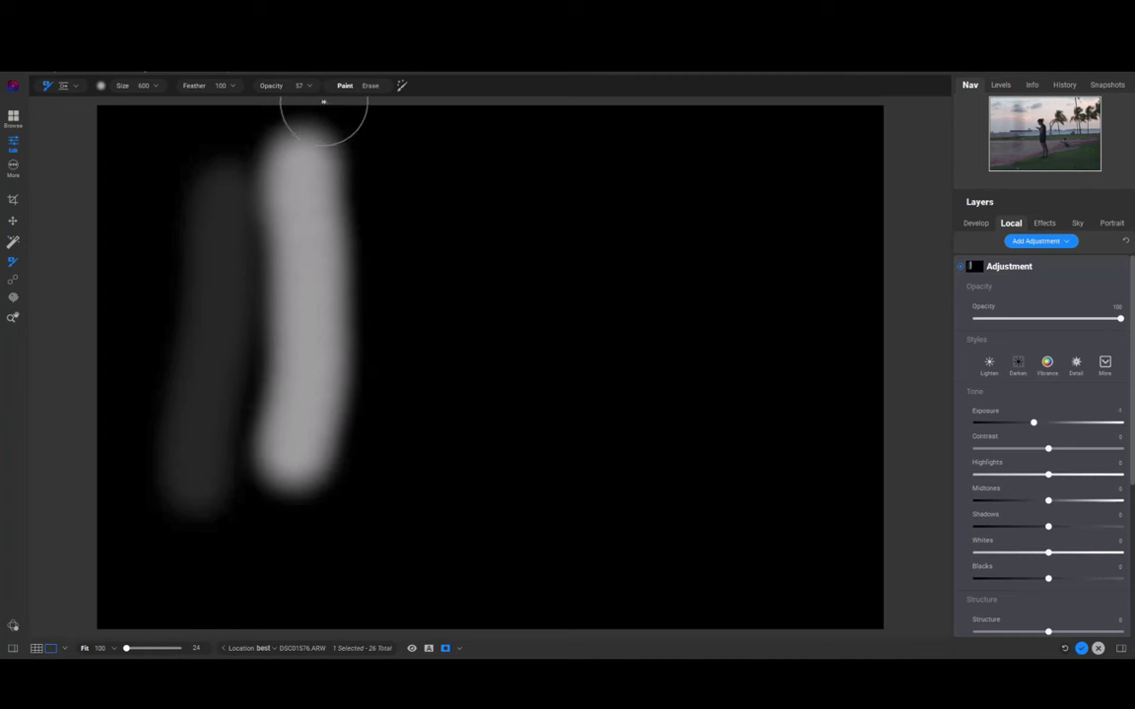
Paint a full-strength stroke at opacity 100, then mask the man's head and chest.
left_click_drag(312, 100, 335, 102)
left_click_drag(402, 148, 395, 476)
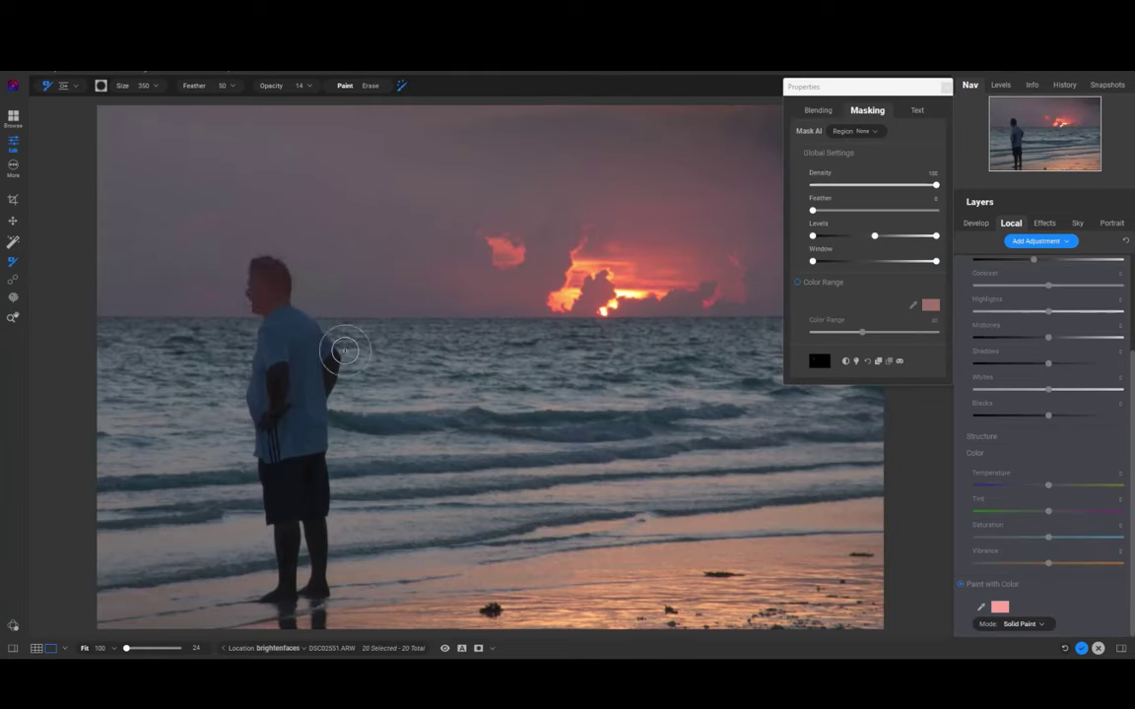
mouse_move(258, 258)
left_mouse_down()
mouse_move(285, 329)
mouse_move(302, 340)
mouse_move(302, 372)
mouse_move(284, 341)
mouse_move(268, 379)
mouse_move(280, 442)
mouse_move(303, 435)
mouse_move(311, 381)
mouse_move(312, 475)
mouse_move(303, 458)
mouse_move(317, 582)
mouse_move(319, 524)
mouse_move(293, 493)
mouse_move(283, 507)
mouse_move(280, 352)
mouse_move(291, 546)
mouse_move(281, 593)
mouse_move(299, 428)
mouse_move(333, 361)
mouse_move(328, 381)
mouse_move(294, 335)
mouse_move(277, 278)
mouse_move(298, 420)
mouse_move(263, 398)
left_mouse_up()
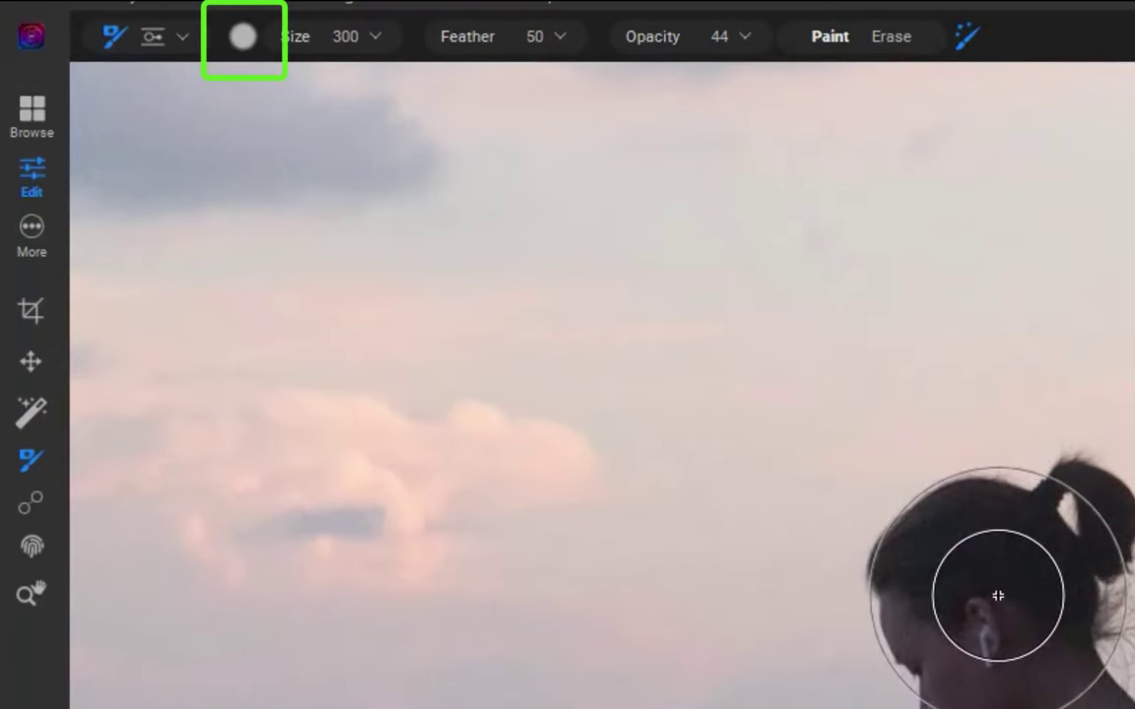
Open Masking Brush Options from the brush preview to show Perfect Brush threshold and transition.
left_click(247, 37)
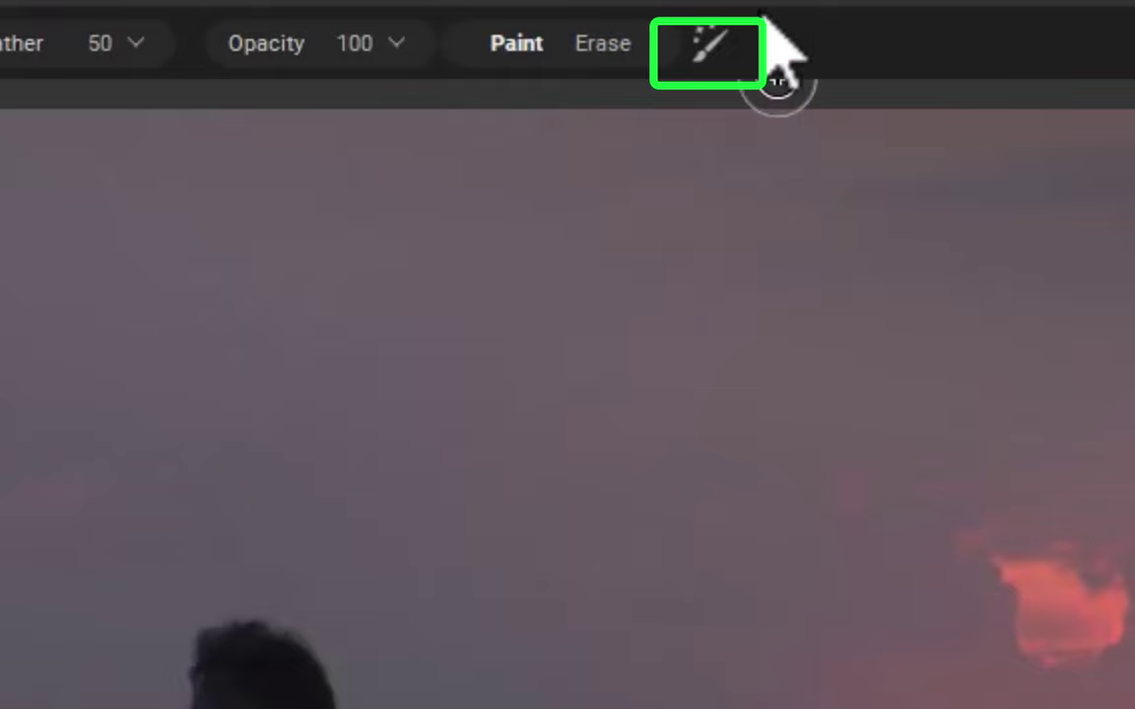
Turn on Perfect Brush, enlarge the brush to 500, and mask from the man's head to shoulder.
left_click(711, 49)
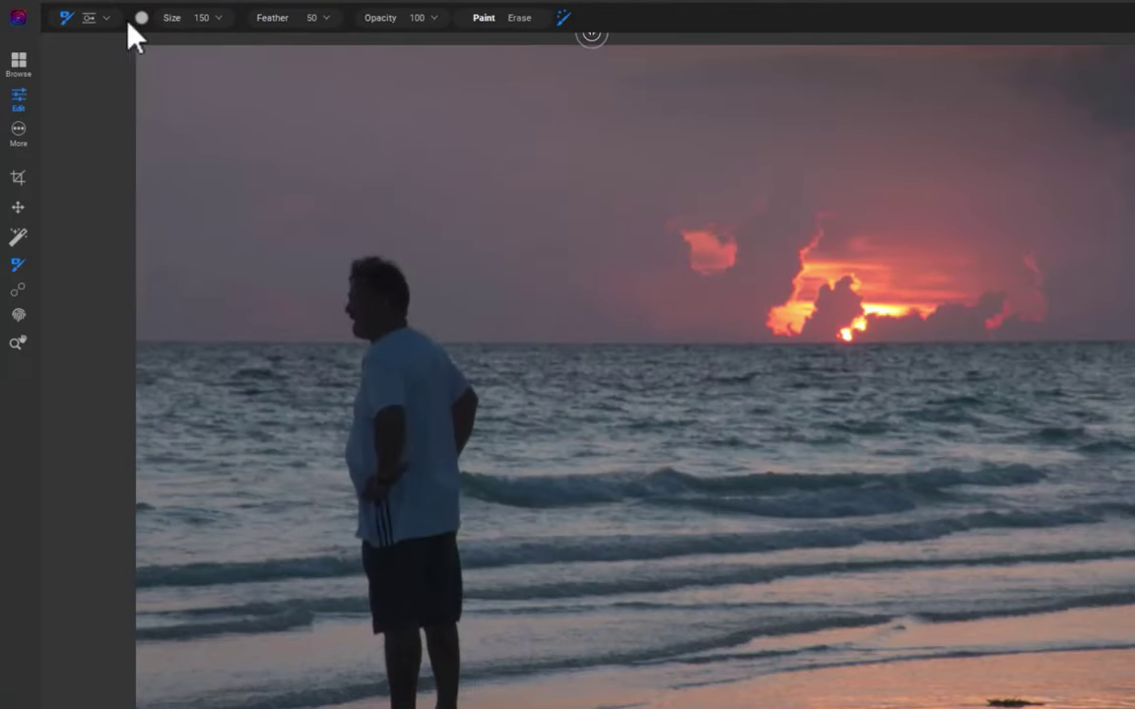
left_click(139, 19)
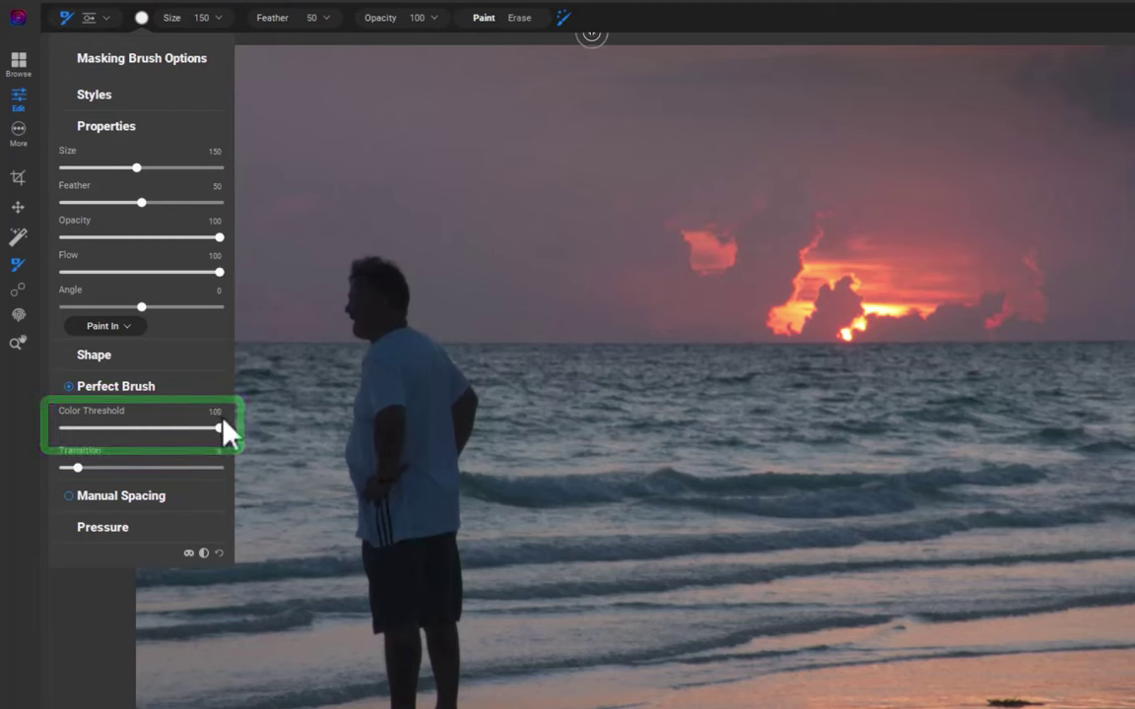
key("bracketright")
key("bracketright")
key("bracketright")
left_click(379, 294)
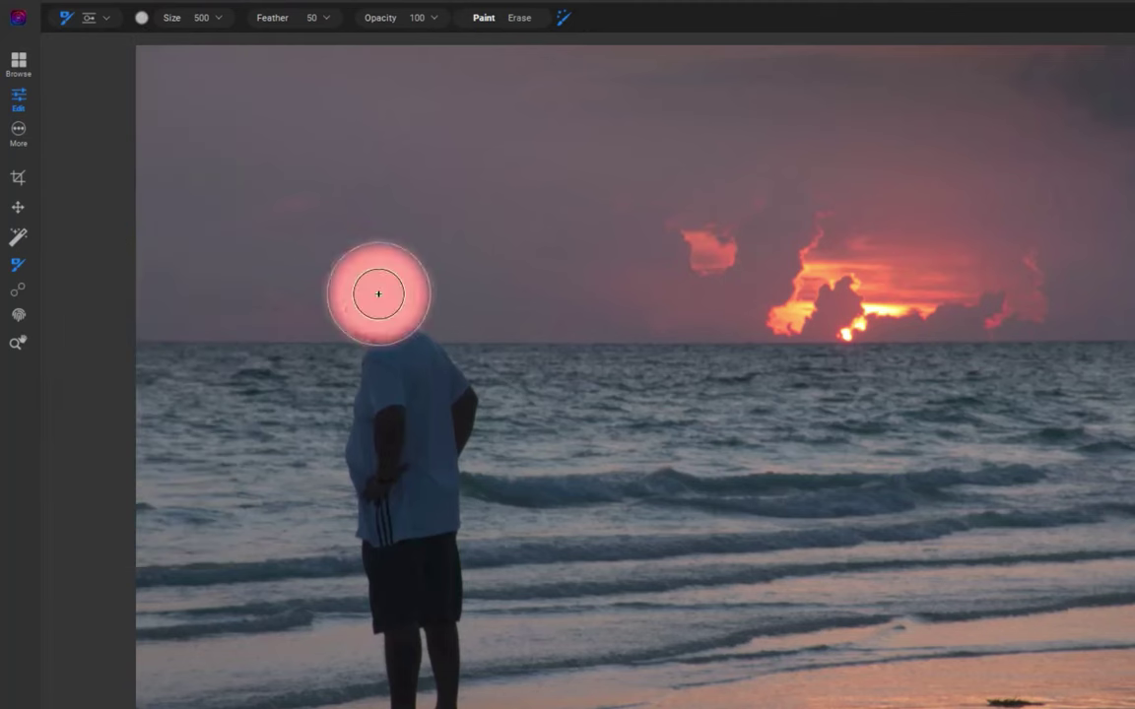
mouse_move(378, 294)
left_mouse_down()
mouse_move(429, 394)
mouse_move(426, 409)
mouse_move(413, 398)
mouse_move(392, 420)
mouse_move(392, 544)
mouse_move(403, 591)
mouse_move(428, 449)
mouse_move(443, 629)
left_mouse_up()
Lower the Perfect Brush color threshold to near 0 and repaint the man's head and back.
left_click(139, 19)
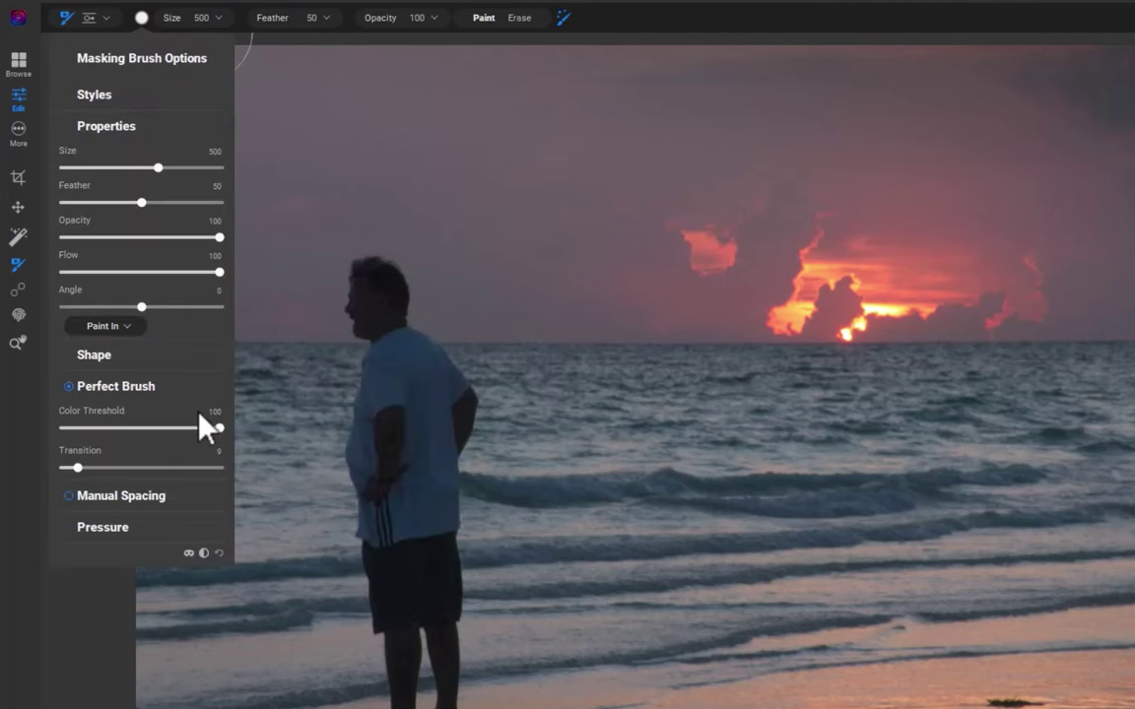
left_click_drag(219, 431, 74, 433)
left_click(376, 303)
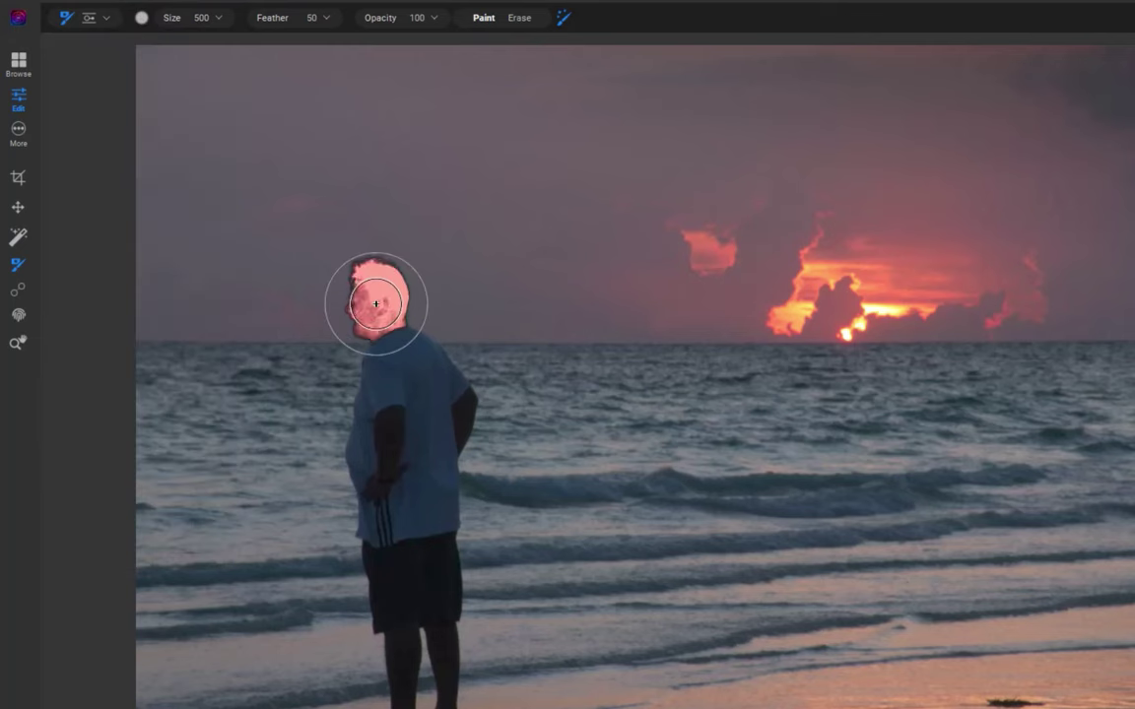
mouse_move(376, 304)
left_mouse_down()
mouse_move(387, 363)
mouse_move(392, 347)
mouse_move(409, 396)
mouse_move(425, 387)
mouse_move(436, 426)
mouse_move(446, 417)
mouse_move(393, 429)
mouse_move(380, 454)
mouse_move(411, 437)
mouse_move(389, 702)
mouse_move(442, 594)
mouse_move(447, 702)
mouse_move(455, 445)
mouse_move(392, 500)
mouse_move(378, 440)
mouse_move(420, 407)
mouse_move(461, 423)
mouse_move(458, 413)
mouse_move(371, 462)
mouse_move(367, 451)
mouse_move(391, 587)
mouse_move(431, 371)
mouse_move(410, 398)
mouse_move(442, 324)
mouse_move(360, 325)
mouse_move(370, 290)
left_mouse_up()
Erase the mask spill around the man's arm and zoom in on the figure's edge.
key("alt")
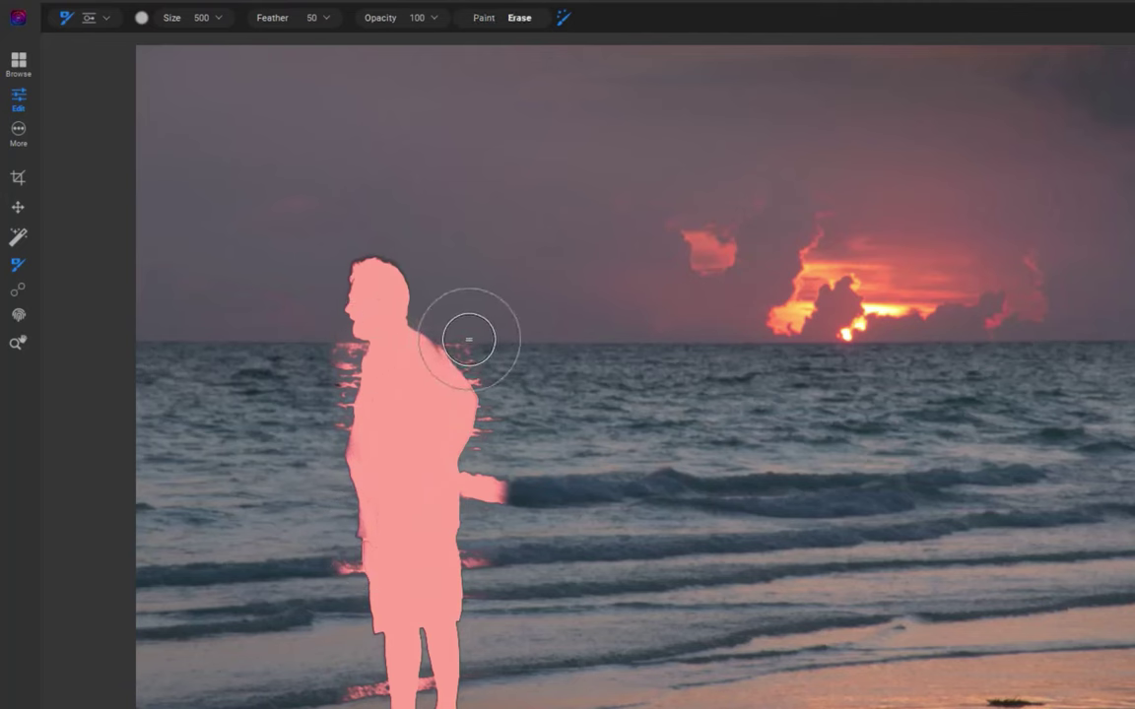
mouse_move(495, 463)
left_mouse_down()
mouse_move(494, 486)
mouse_move(512, 489)
left_mouse_up()
scroll(689, 413, "up", 4)
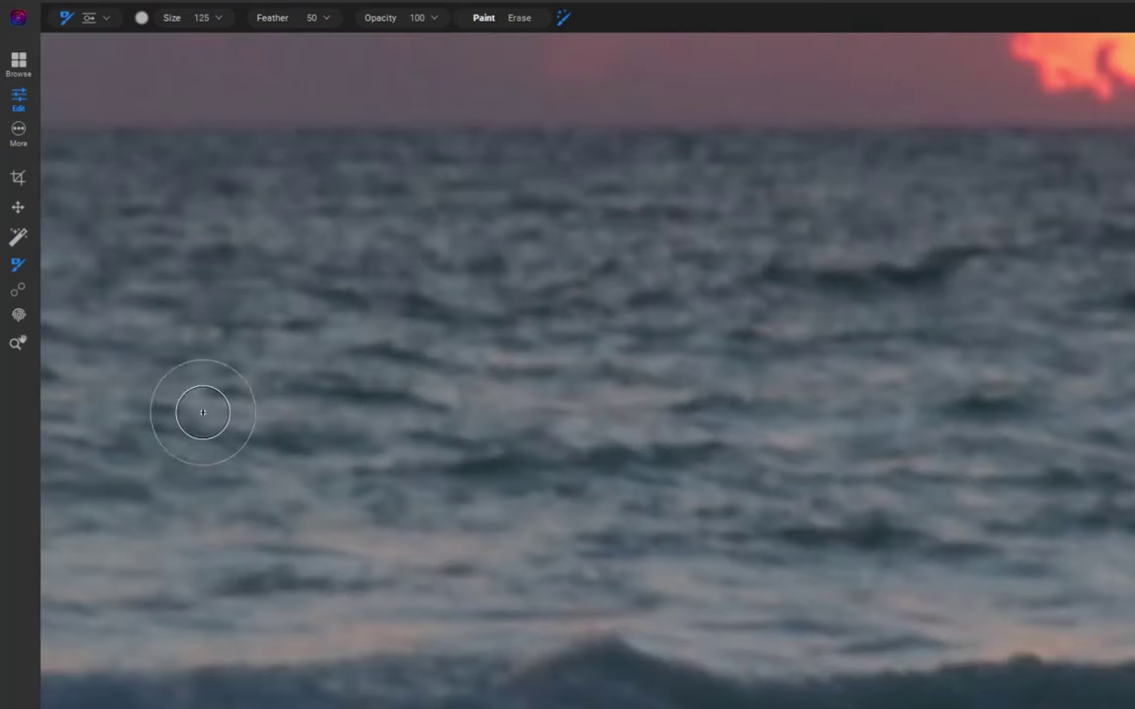
left_click_drag(253, 408, 827, 456)
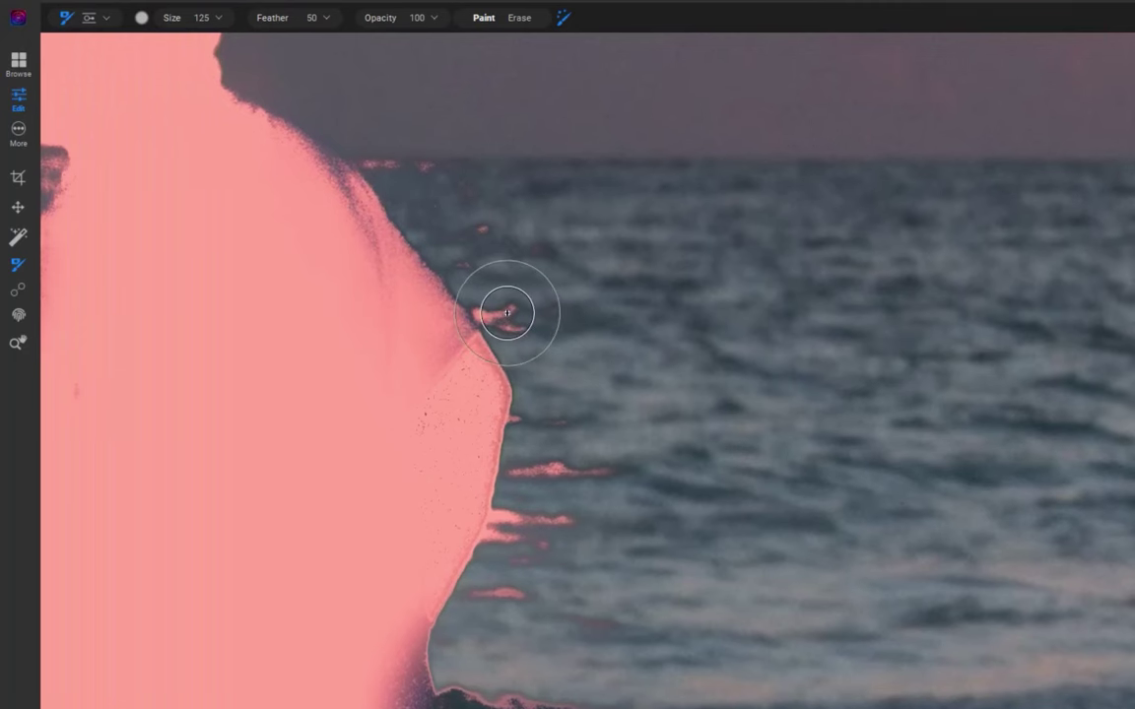
Undo the stroke painted on the sea and erase the stray streak beside his back.
left_click_drag(502, 309, 505, 313)
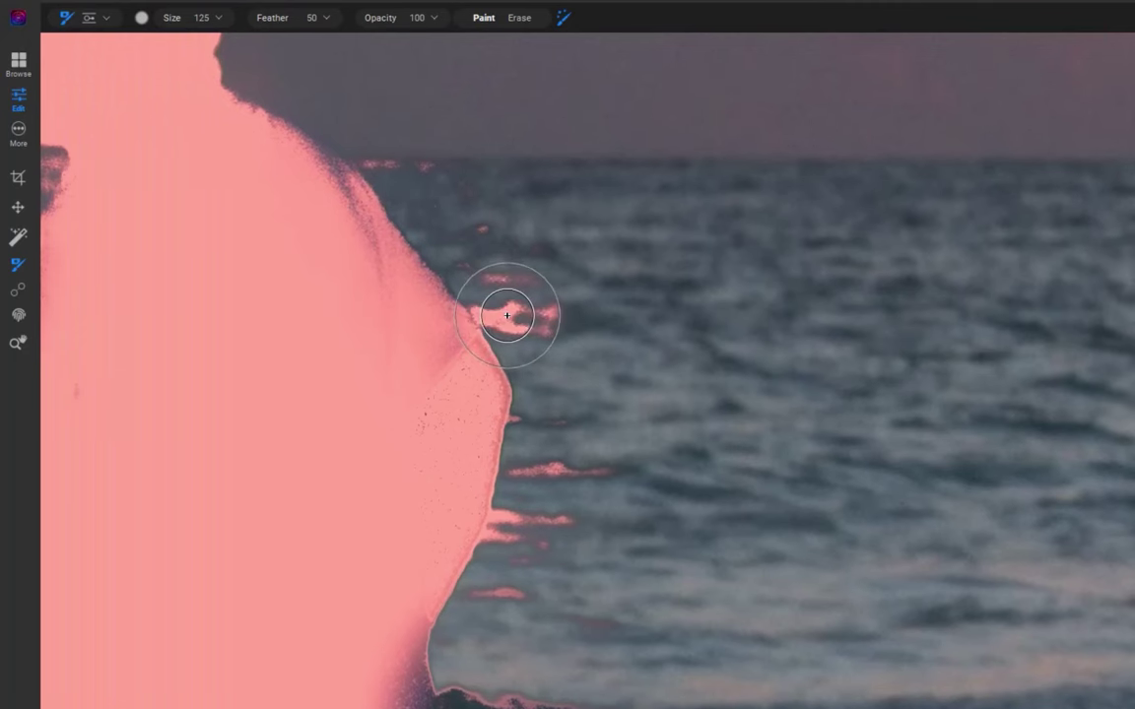
key("ctrl+z")
key("x")
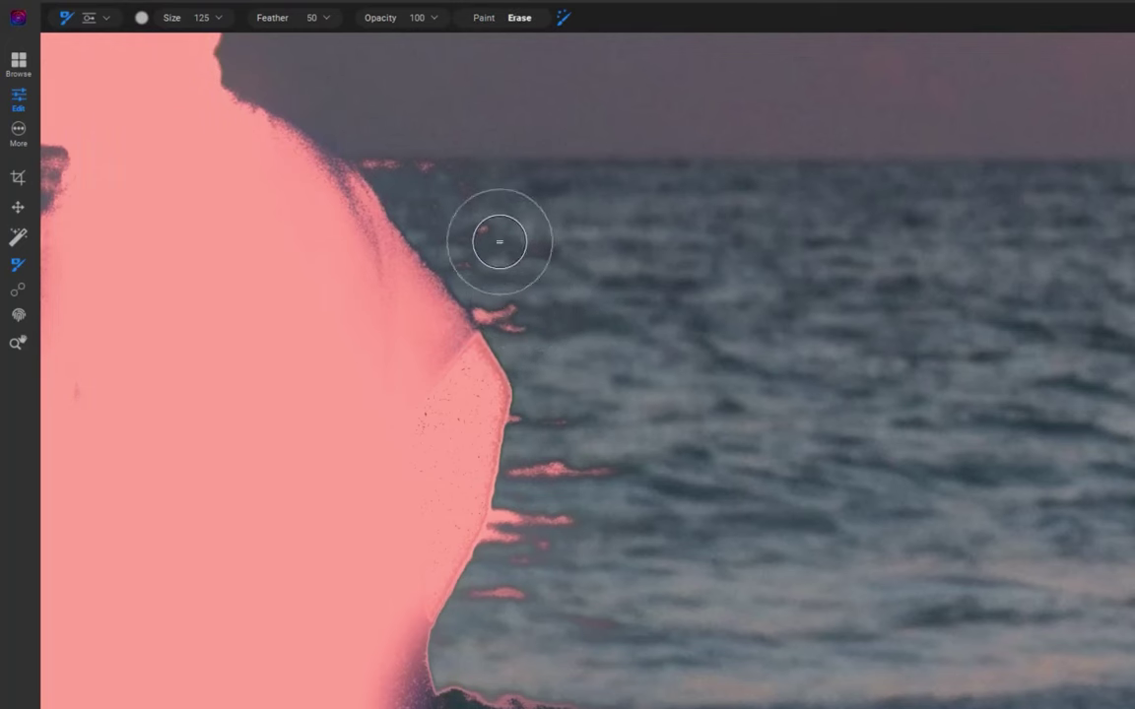
mouse_move(556, 469)
left_mouse_down()
mouse_move(520, 584)
mouse_move(532, 537)
left_mouse_up()
Raise the Perfect Brush color threshold to 45.
key("x")
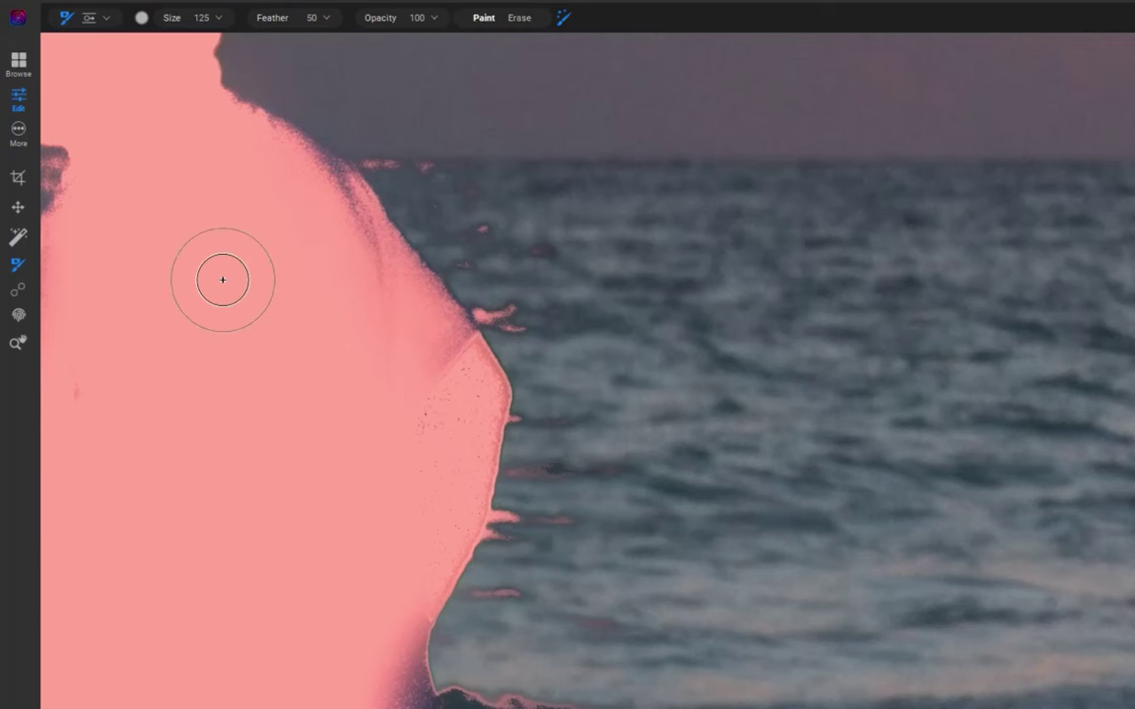
left_click(106, 18)
left_click_drag(69, 426, 145, 424)
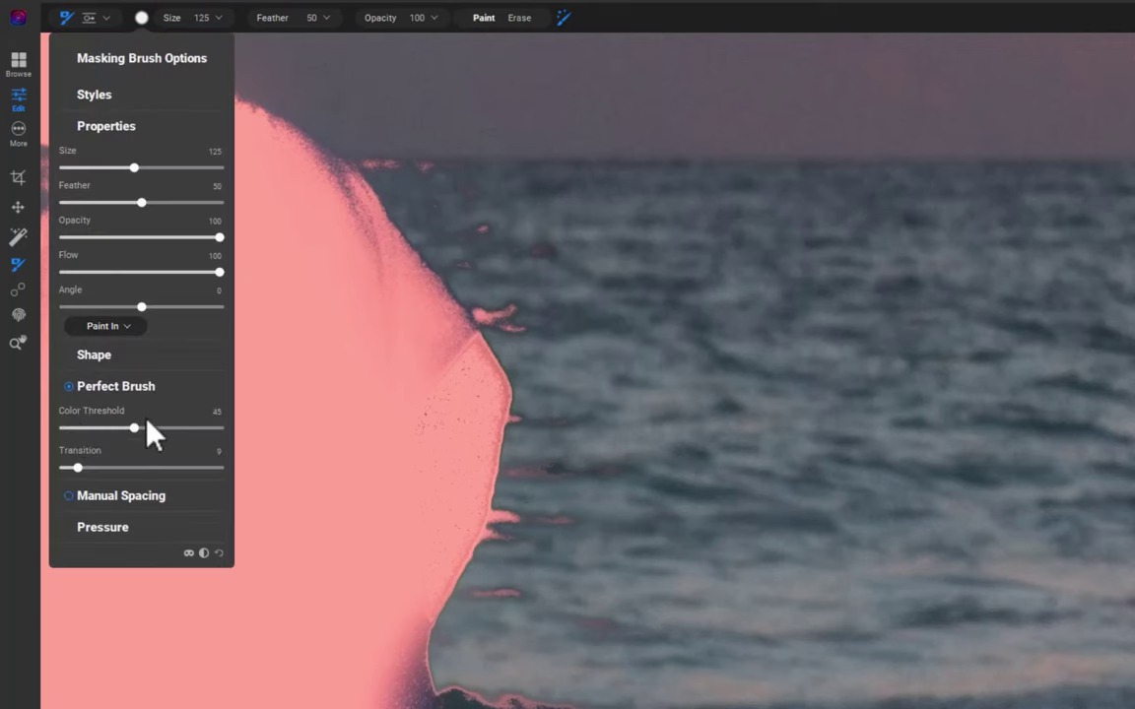
Erase the remaining pink streaks on the sea near the man, then adjust his shadows.
key("x")
mouse_move(488, 317)
left_mouse_down()
mouse_move(519, 299)
mouse_move(514, 222)
mouse_move(425, 150)
left_mouse_up()
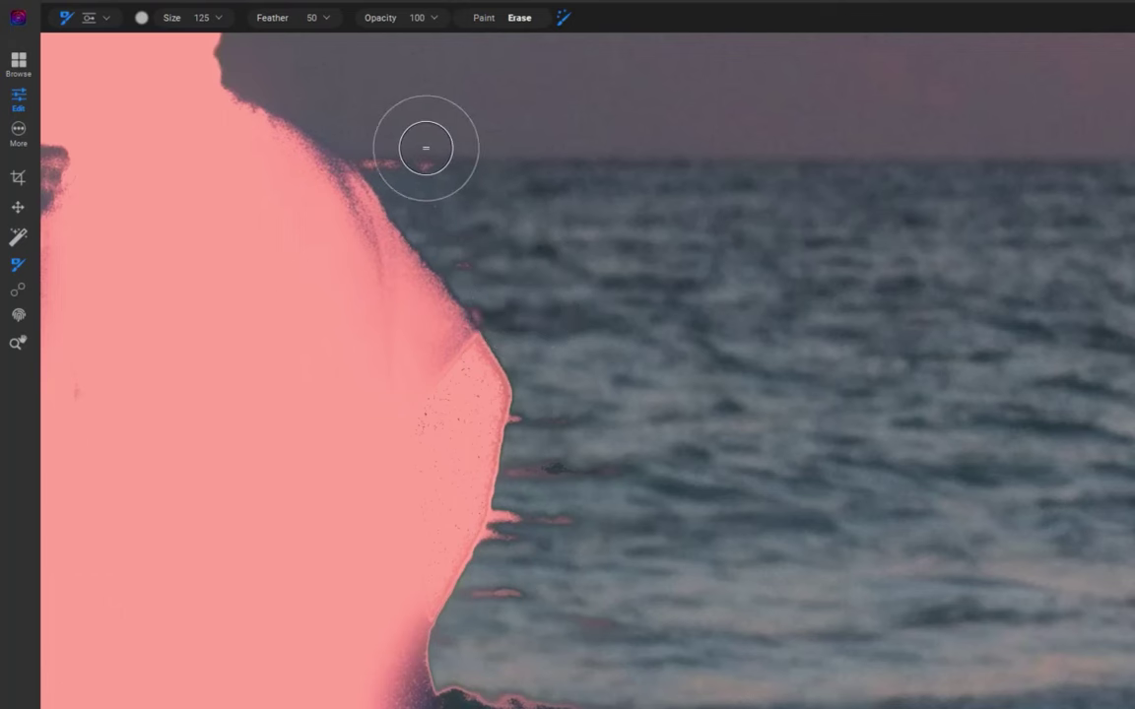
mouse_move(540, 545)
left_mouse_down()
mouse_move(544, 555)
mouse_move(552, 446)
left_mouse_up()
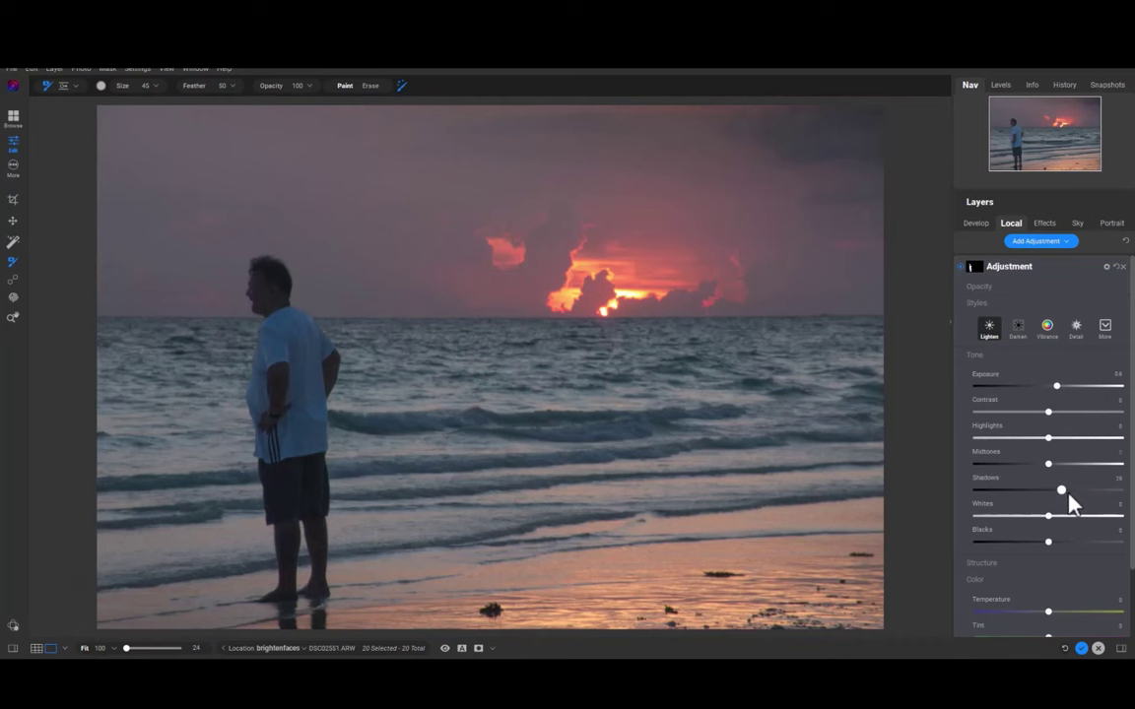
mouse_move(1069, 502)
left_mouse_down()
mouse_move(1055, 502)
mouse_move(1067, 501)
left_mouse_up()
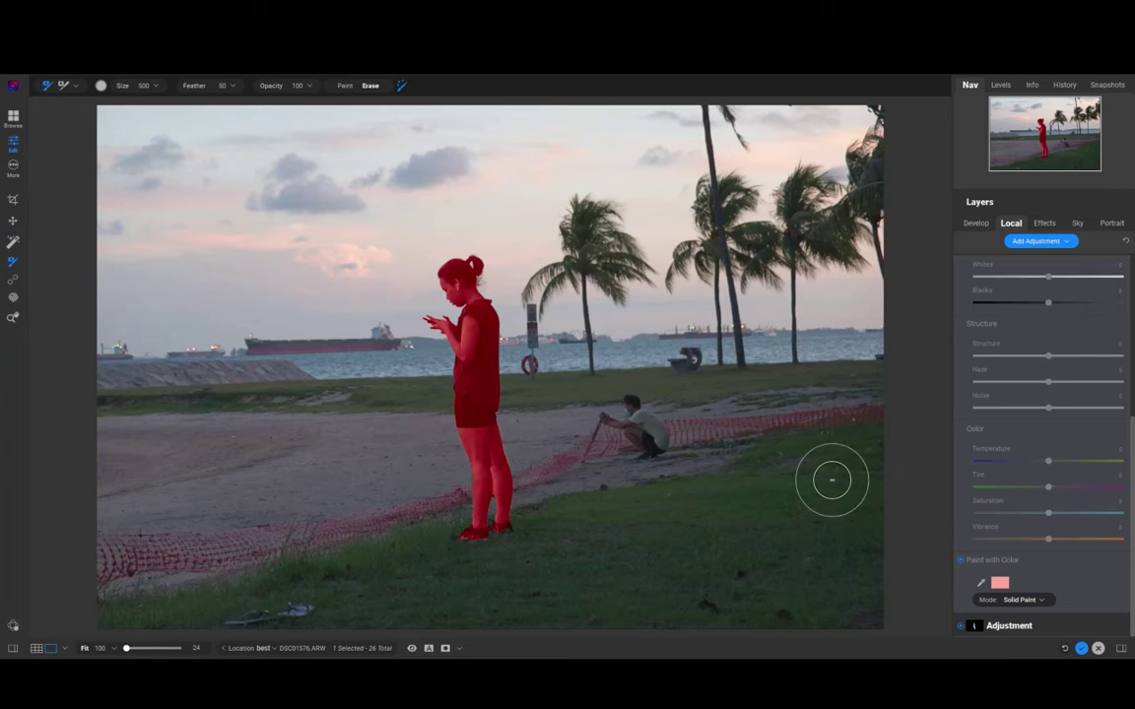
Brush a mask strip up the photo's right edge, from the grass to the palm trees.
left_click(840, 479)
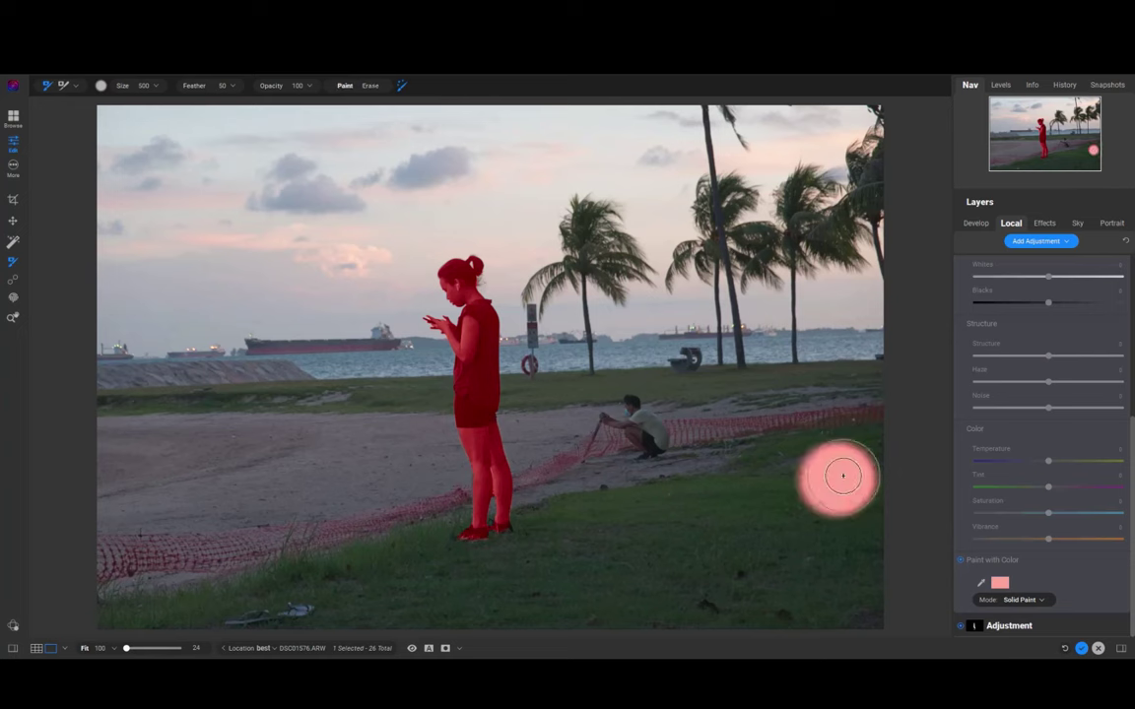
mouse_move(842, 476)
left_mouse_down()
mouse_move(854, 420)
mouse_move(841, 292)
left_mouse_up()
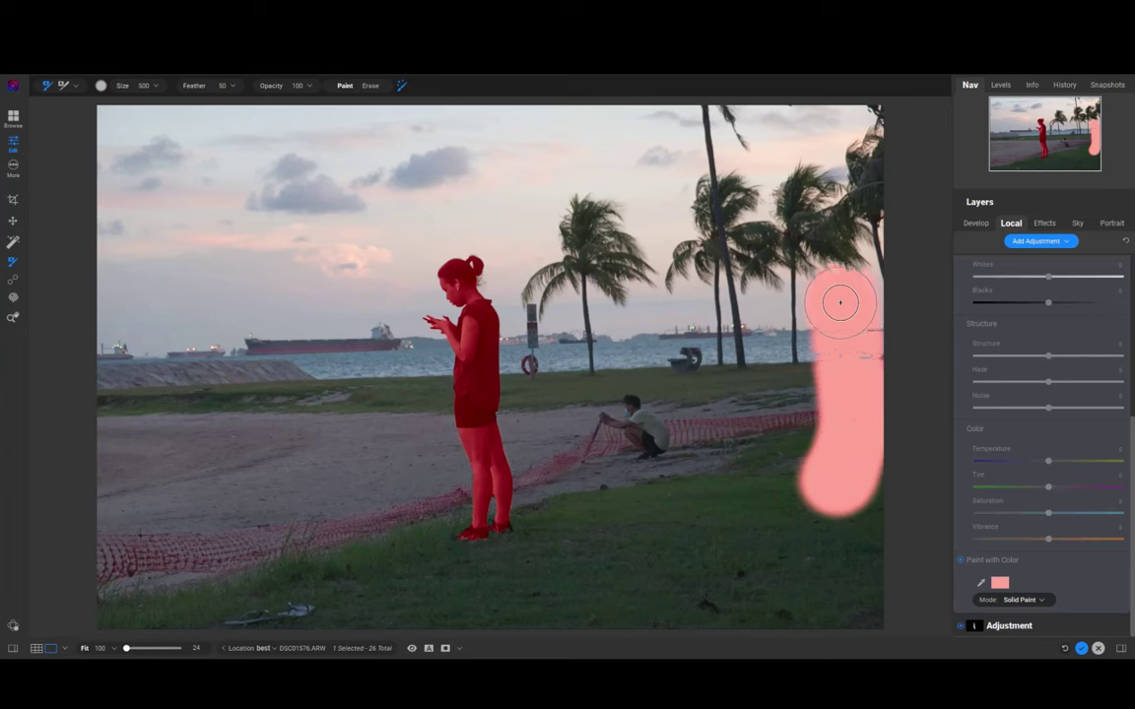
Undo the long stroke, then paint the Perfect Brush mask over the grass, palms and ground.
key("ctrl+z")
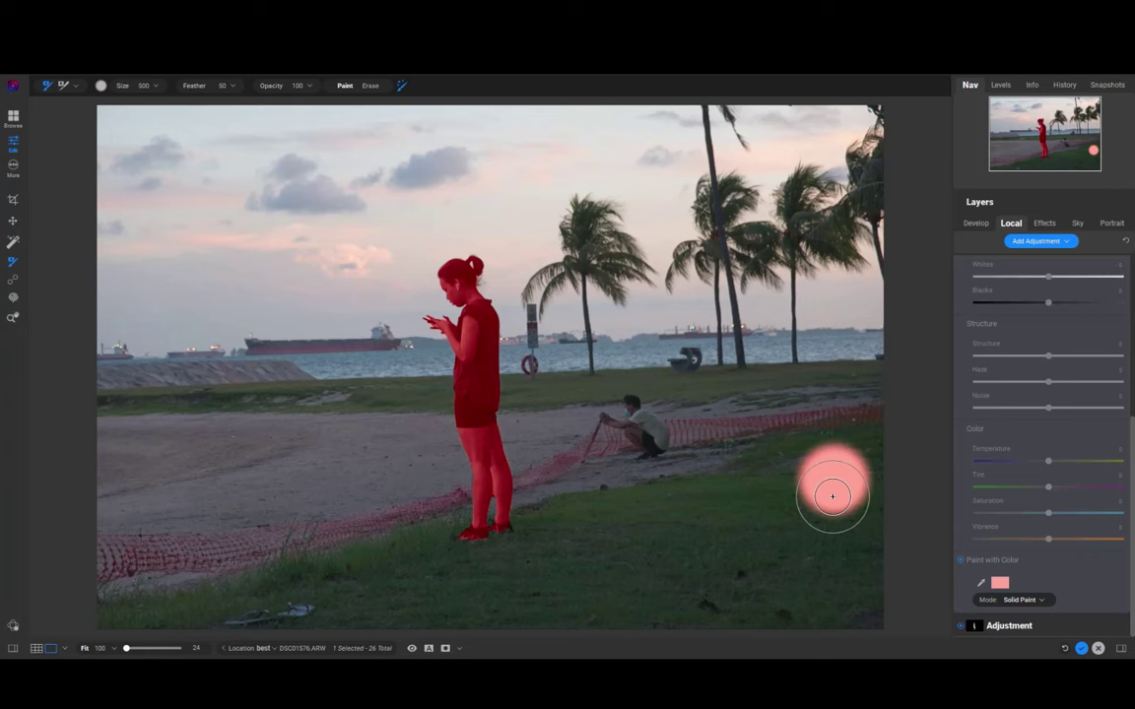
mouse_move(832, 495)
left_mouse_down()
mouse_move(873, 324)
mouse_move(894, 99)
mouse_move(809, 202)
mouse_move(784, 303)
mouse_move(790, 208)
mouse_move(732, 287)
mouse_move(734, 95)
mouse_move(713, 221)
mouse_move(683, 299)
mouse_move(714, 261)
mouse_move(677, 238)
mouse_move(753, 308)
mouse_move(740, 412)
mouse_move(765, 450)
mouse_move(802, 370)
mouse_move(797, 336)
mouse_move(856, 609)
mouse_move(868, 607)
mouse_move(864, 472)
left_mouse_up()
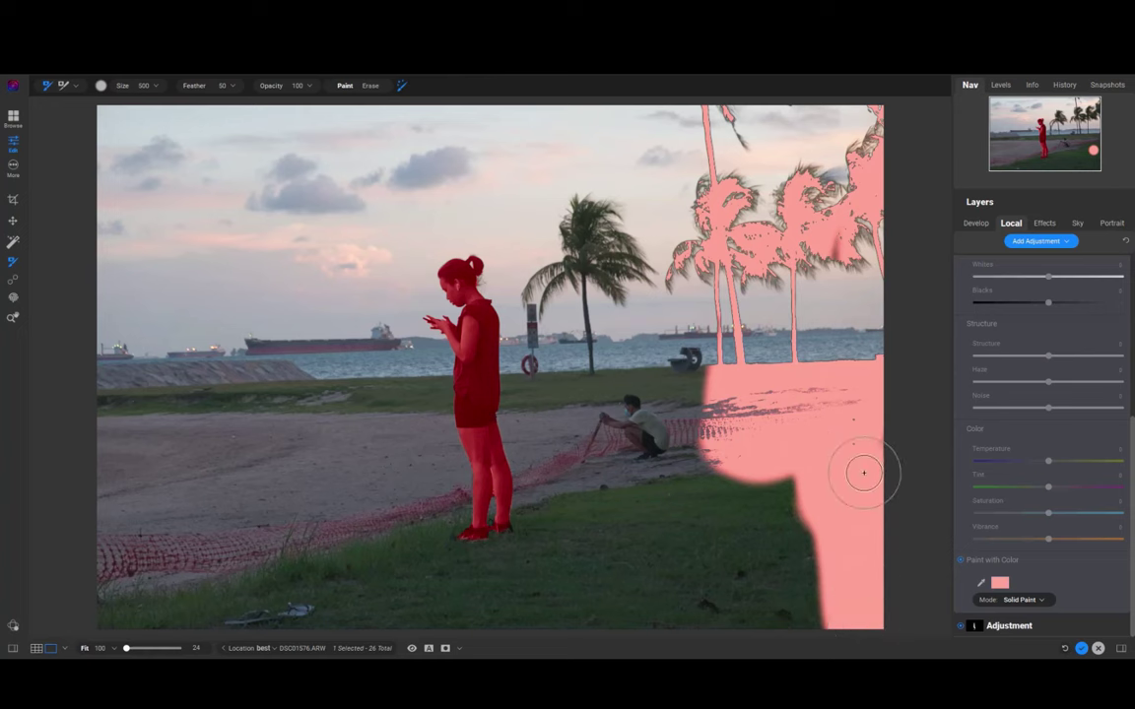
mouse_move(600, 412)
left_mouse_down()
mouse_move(595, 317)
mouse_move(605, 211)
mouse_move(551, 282)
mouse_move(552, 296)
mouse_move(607, 227)
mouse_move(552, 348)
mouse_move(753, 420)
mouse_move(687, 382)
mouse_move(655, 407)
mouse_move(637, 391)
mouse_move(762, 601)
mouse_move(800, 547)
mouse_move(682, 552)
mouse_move(620, 443)
mouse_move(533, 400)
mouse_move(542, 471)
mouse_move(587, 479)
mouse_move(546, 518)
mouse_move(550, 505)
mouse_move(516, 577)
mouse_move(651, 626)
mouse_move(492, 568)
mouse_move(433, 512)
mouse_move(424, 407)
mouse_move(191, 404)
mouse_move(108, 587)
mouse_move(487, 618)
mouse_move(271, 566)
mouse_move(392, 606)
mouse_move(383, 482)
mouse_move(362, 414)
mouse_move(331, 405)
mouse_move(100, 423)
mouse_move(403, 522)
mouse_move(56, 579)
mouse_move(138, 546)
mouse_move(278, 436)
mouse_move(421, 412)
mouse_move(262, 423)
mouse_move(123, 510)
mouse_move(335, 633)
mouse_move(286, 535)
mouse_move(754, 525)
mouse_move(735, 413)
mouse_move(531, 393)
mouse_move(440, 397)
mouse_move(435, 499)
left_mouse_up()
Hide the mask overlay and nudge the ground-and-palms adjustment's Exposure to -0.25.
scroll(1044, 492, "down", 5)
left_click(999, 582)
key("Escape")
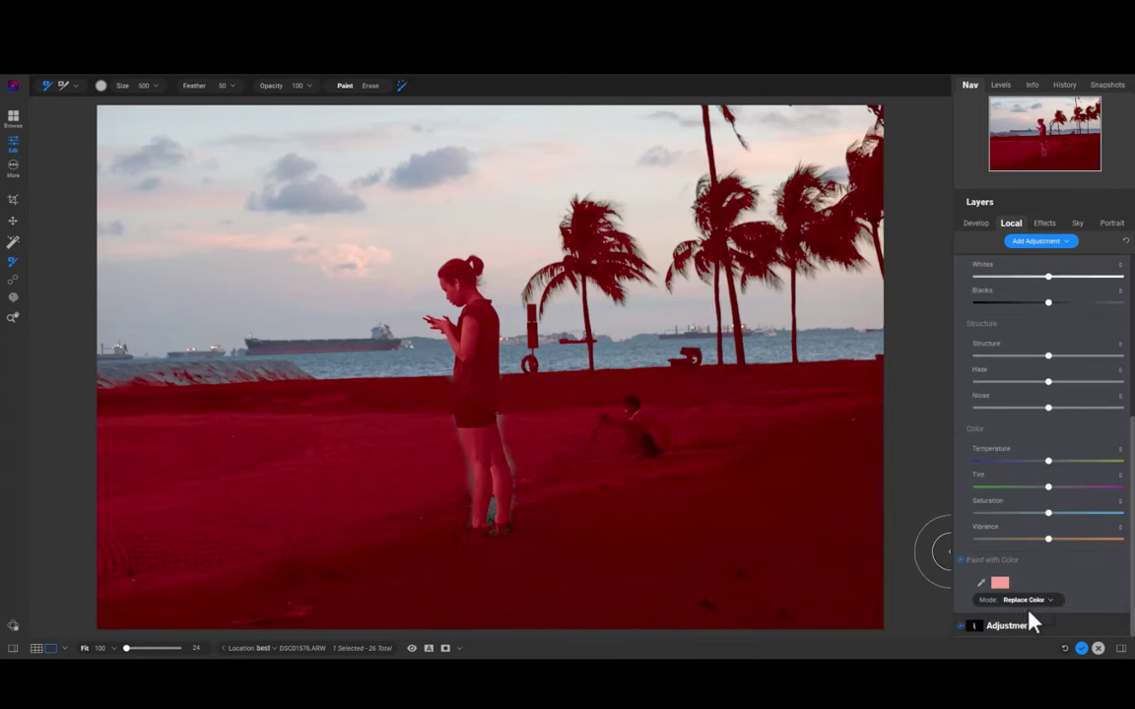
left_click(1024, 625)
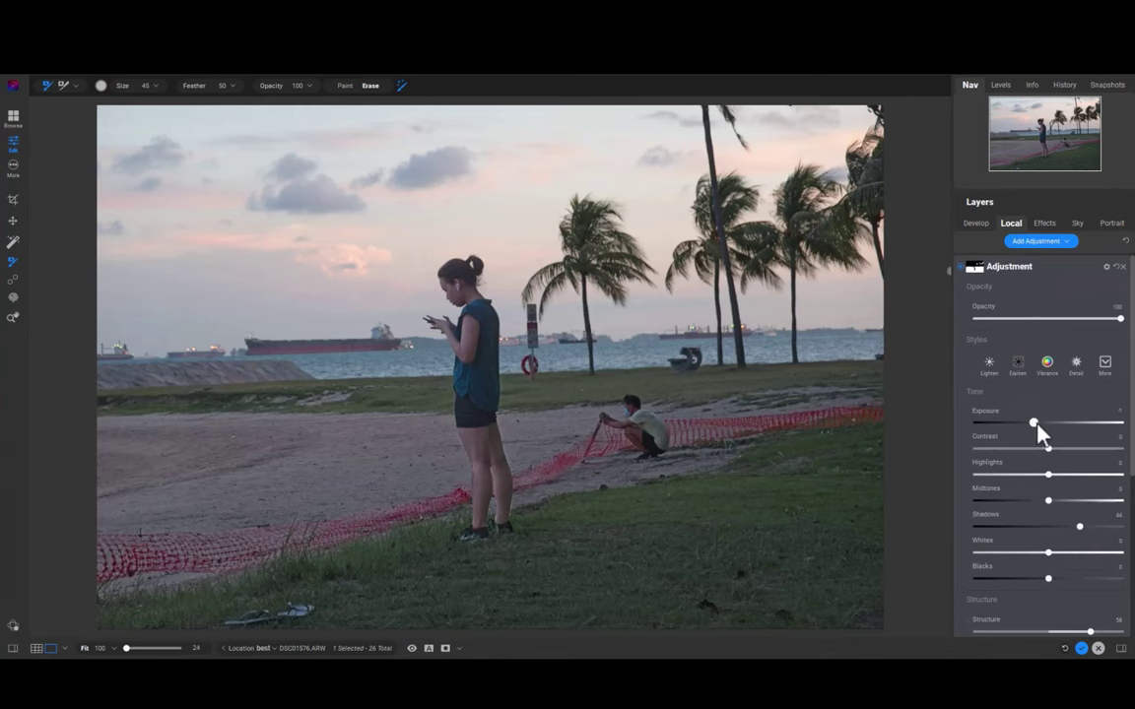
left_click(1043, 425)
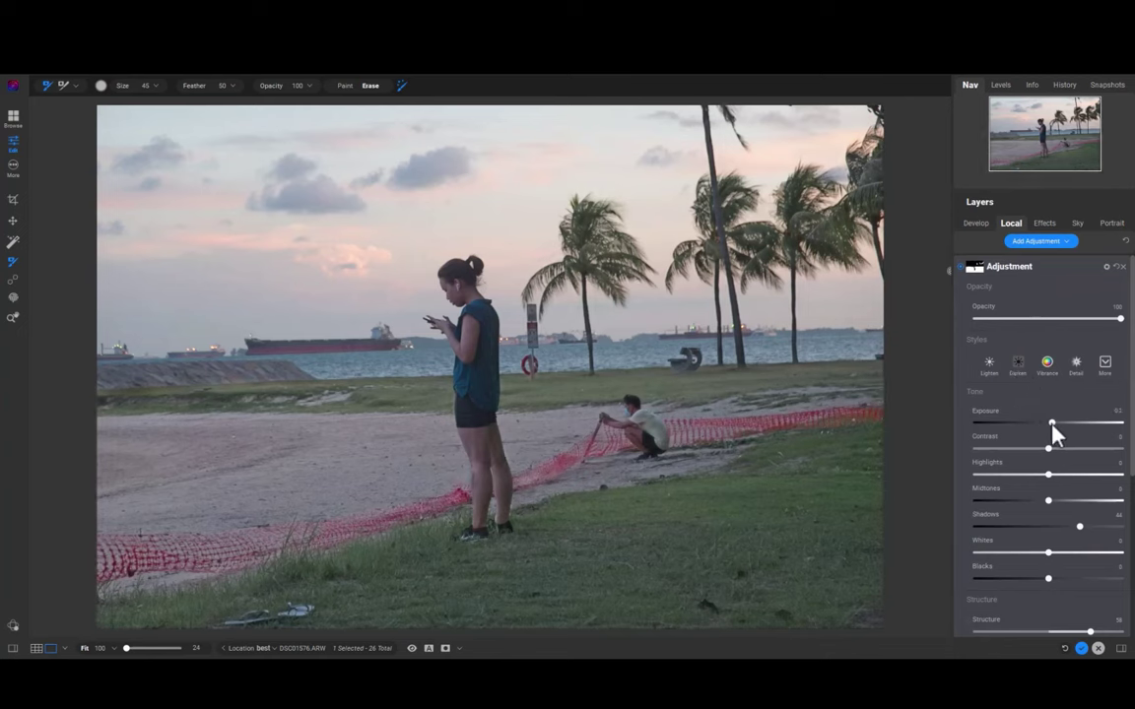
left_click(1041, 423)
Expand each adjustment layer in turn and view its mask in black and white with Ctrl+M.
left_click(1006, 268)
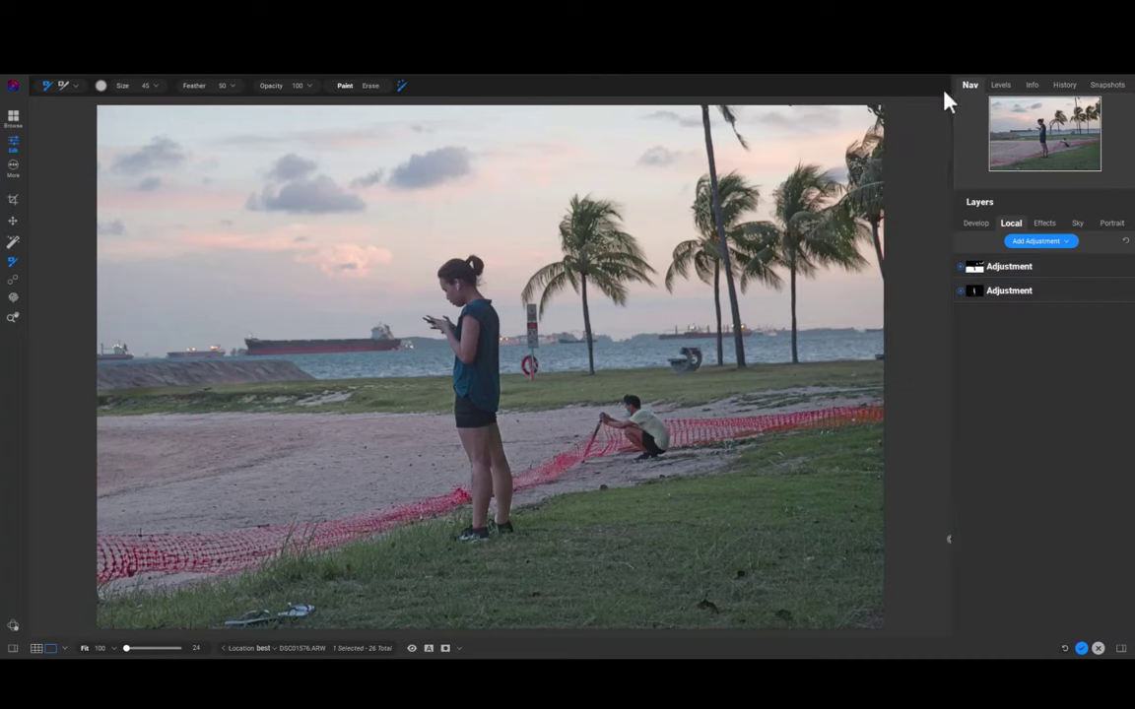
left_click(999, 270)
key("ctrl+m")
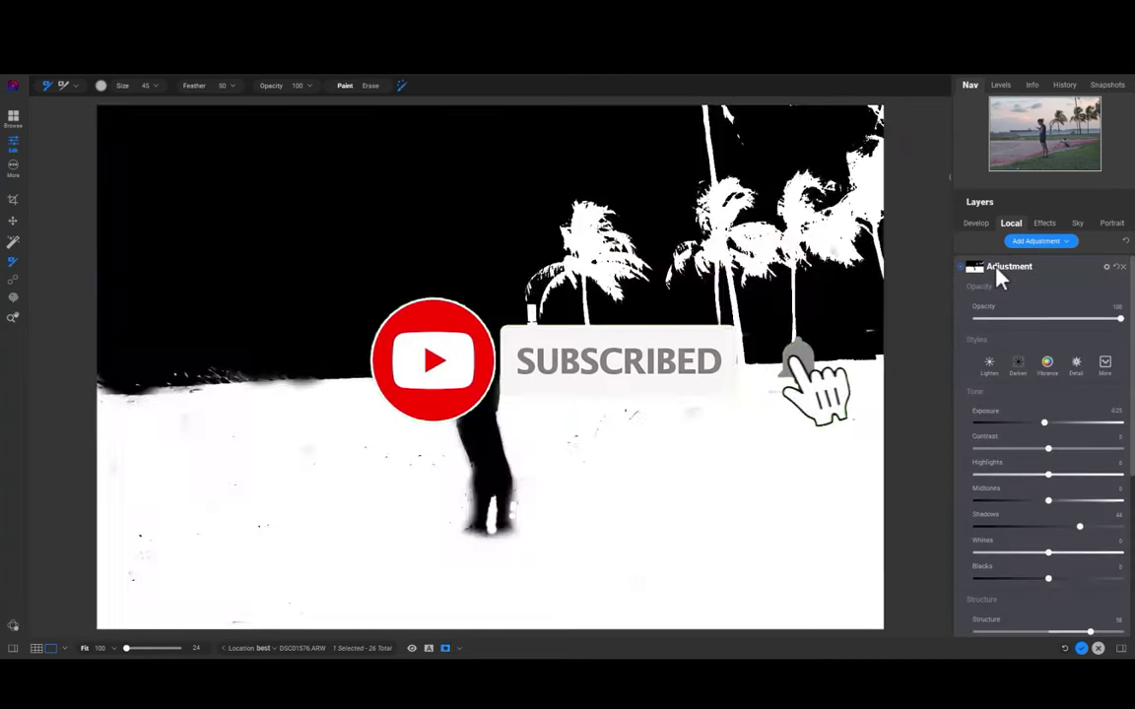
key("ctrl+m")
left_click(1008, 281)
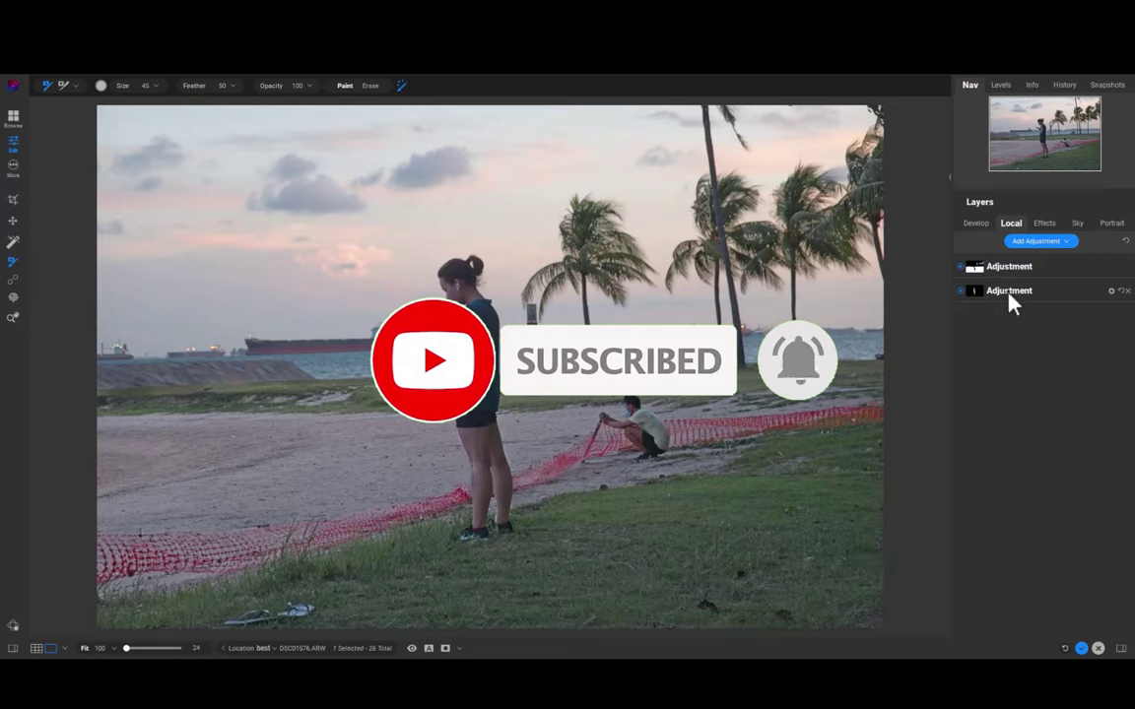
left_click(1008, 295)
key("ctrl+m")
key("ctrl+m")
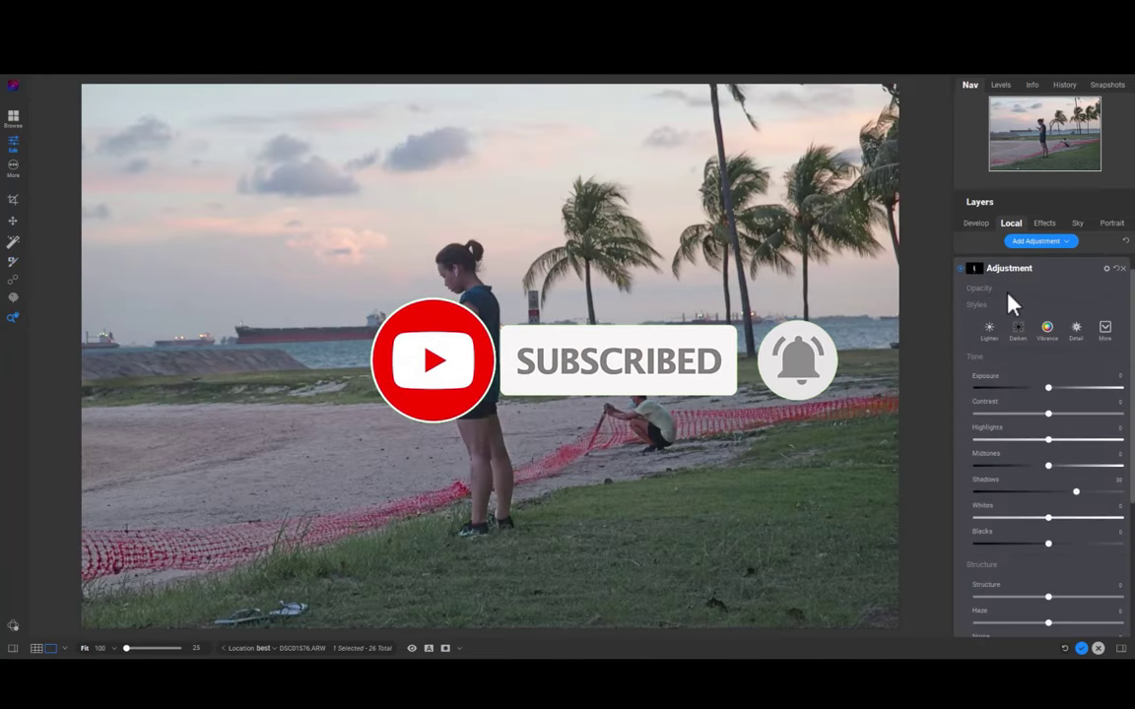